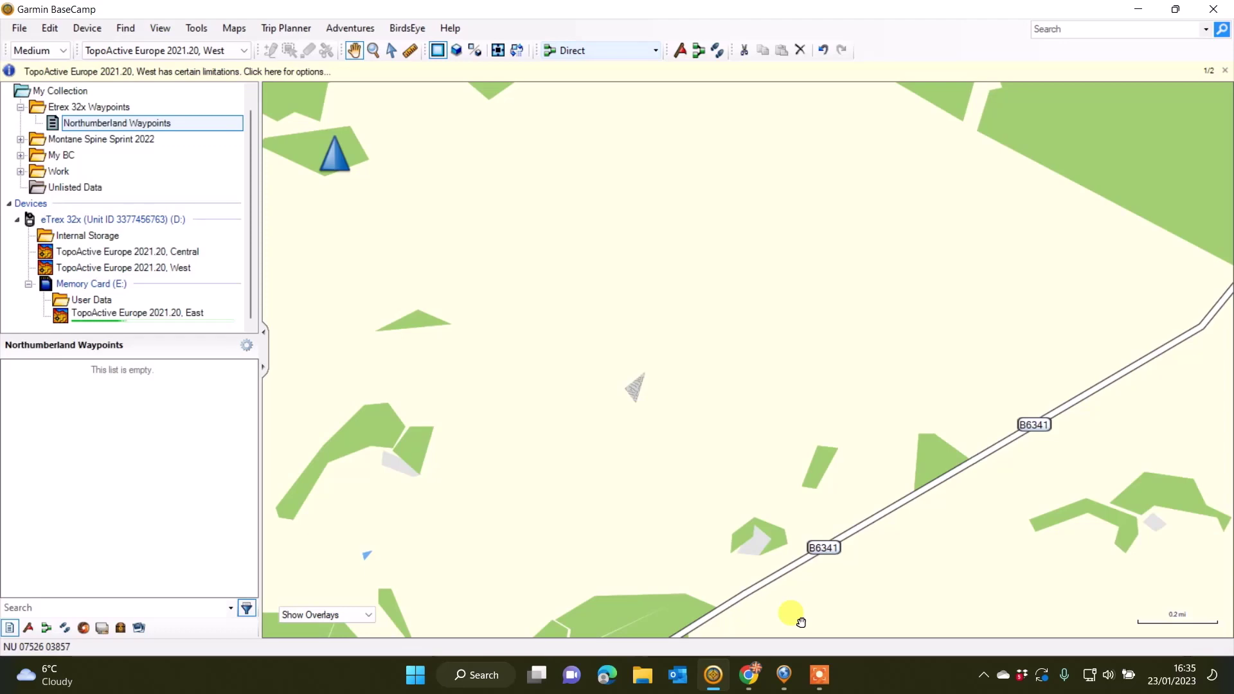
{"action": "left_click", "coordinate": [751, 675]}
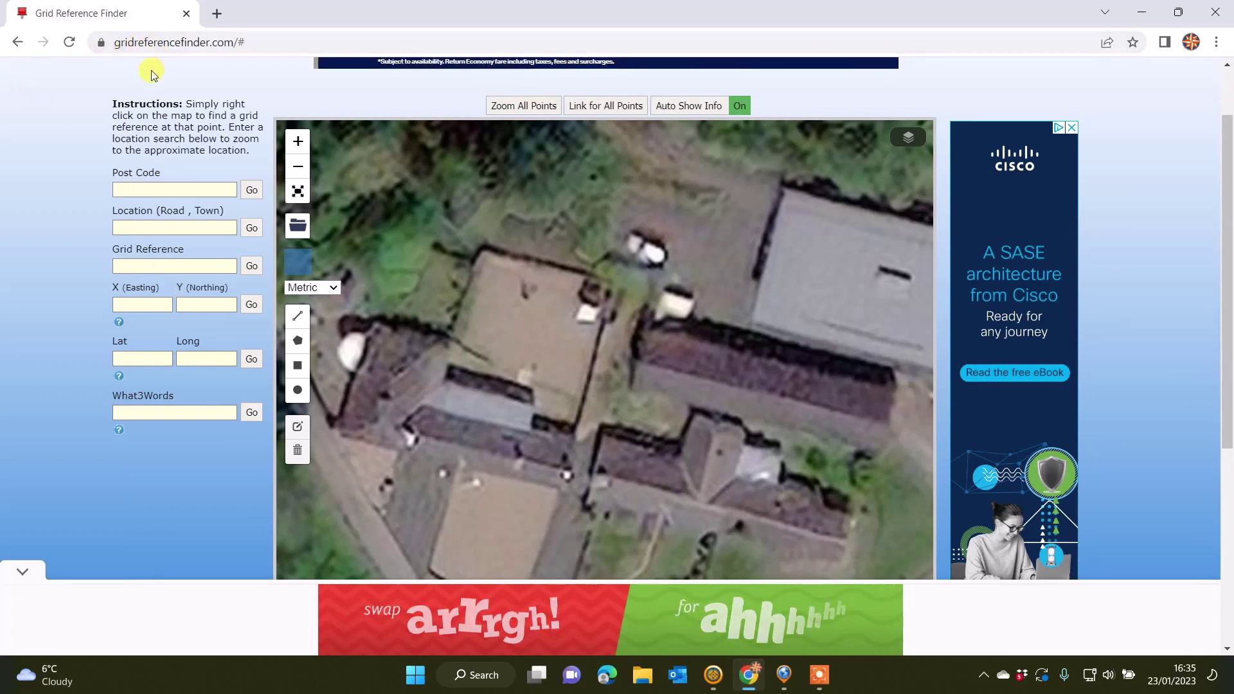
{"action": "left_click", "coordinate": [199, 190]}
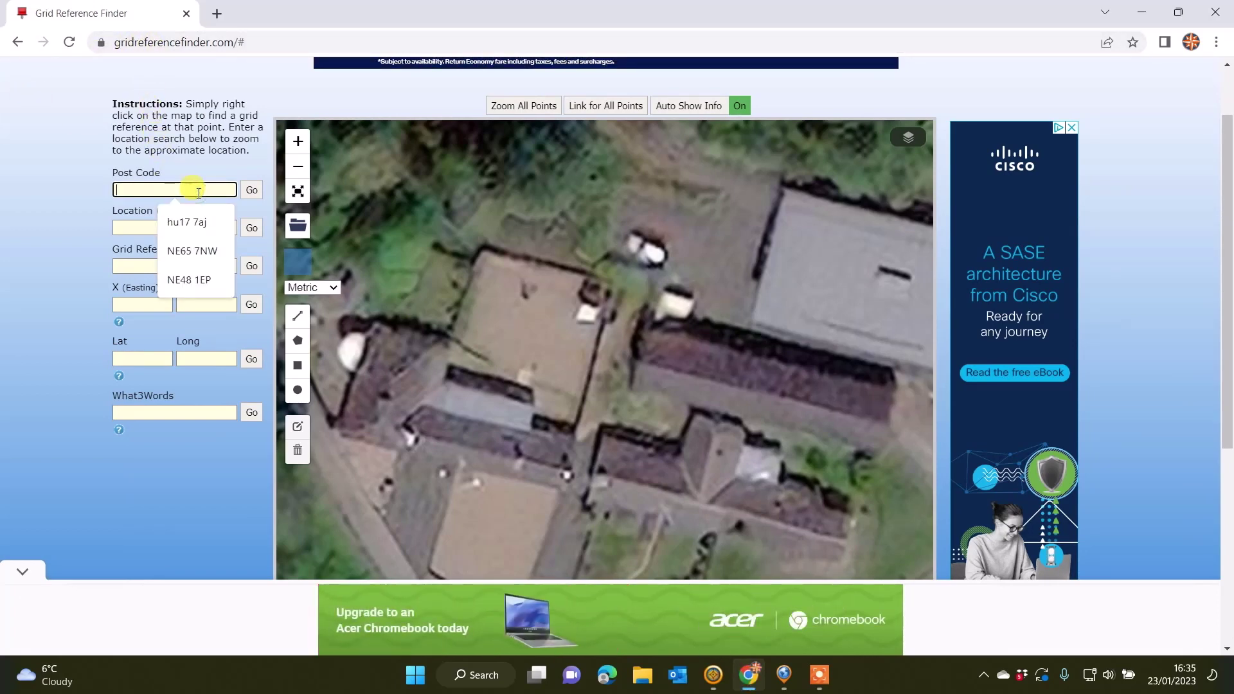
{"action": "type", "text": "N"}
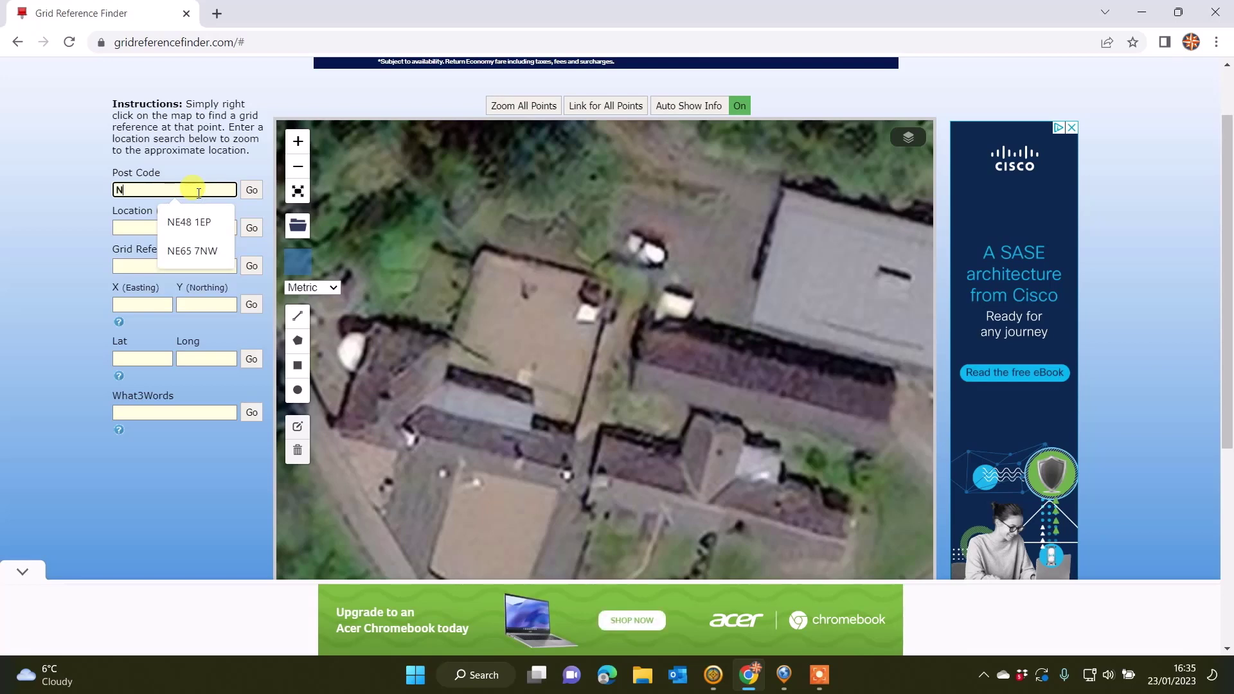
{"action": "type", "text": "E48 1"}
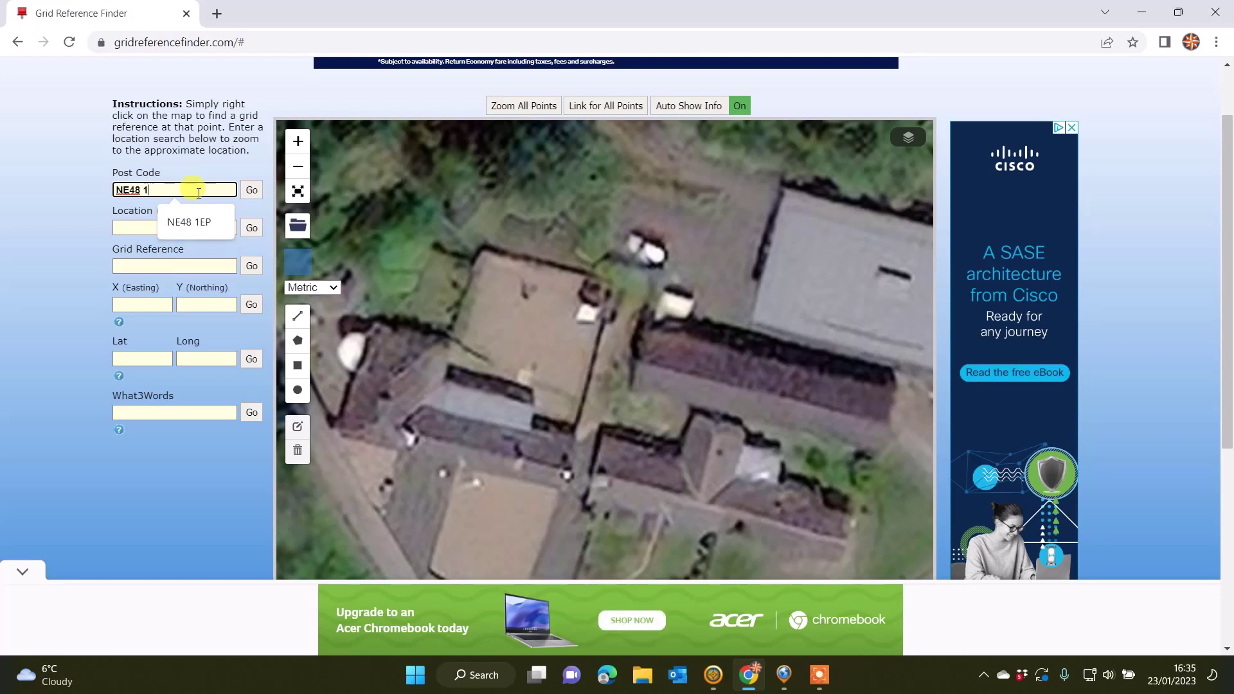
{"action": "type", "text": "EP"}
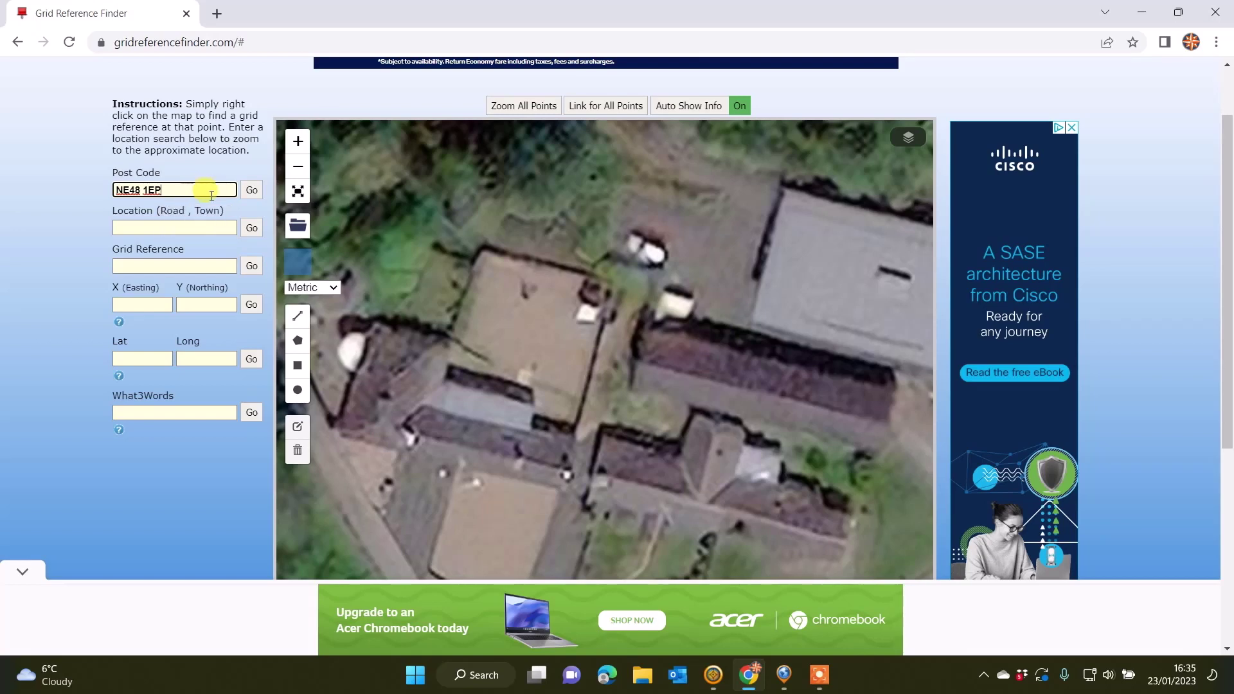
{"action": "left_click", "coordinate": [248, 192]}
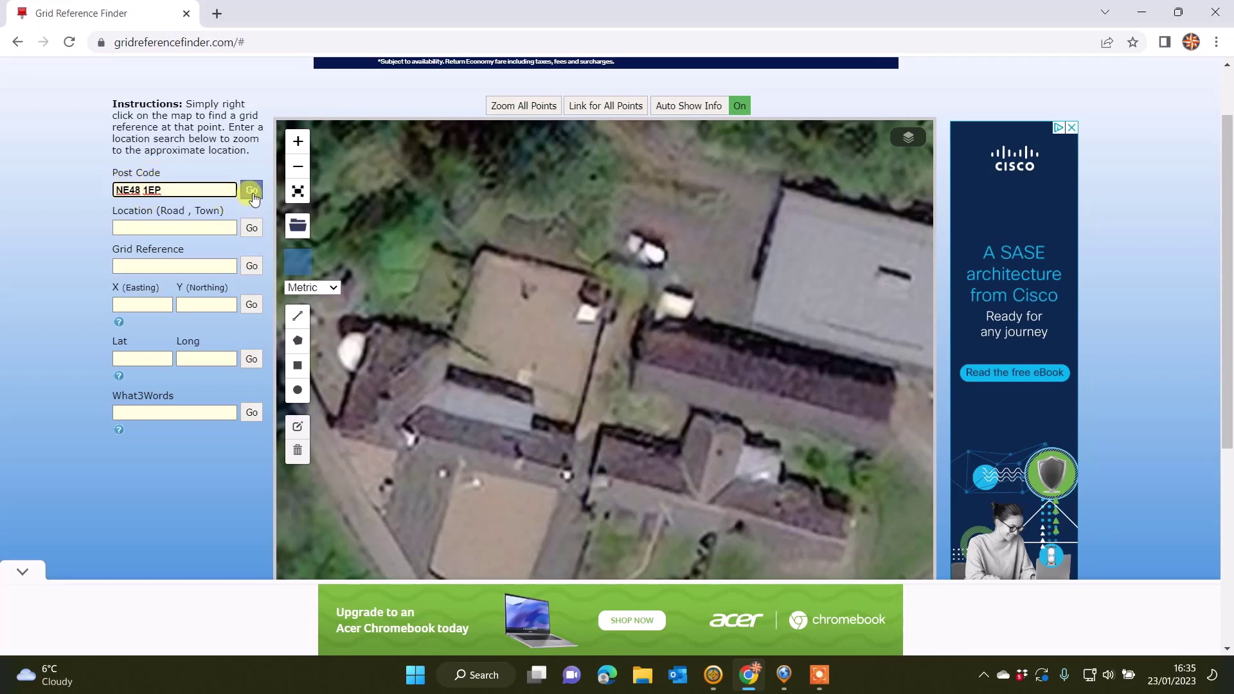
{"action": "left_click", "coordinate": [251, 191]}
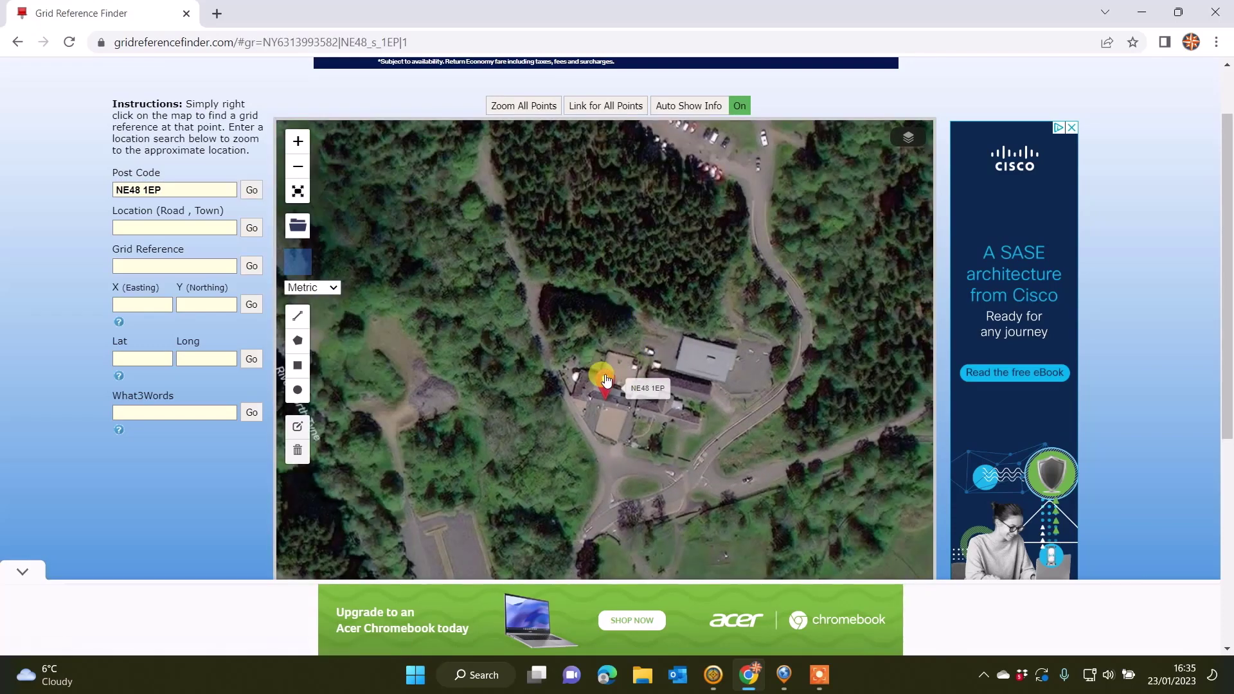
{"action": "scroll", "coordinate": [662, 392], "scroll_direction": "down", "scroll_amount": 2}
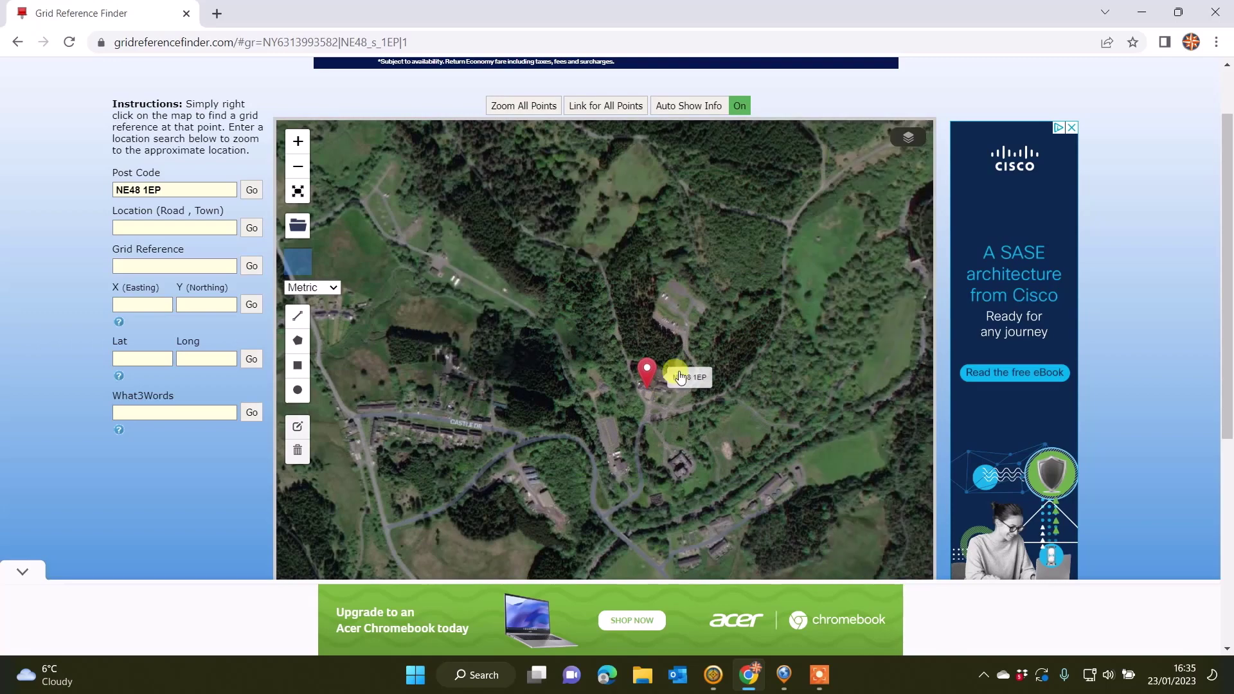
{"action": "scroll", "coordinate": [668, 367], "scroll_direction": "up", "scroll_amount": 1}
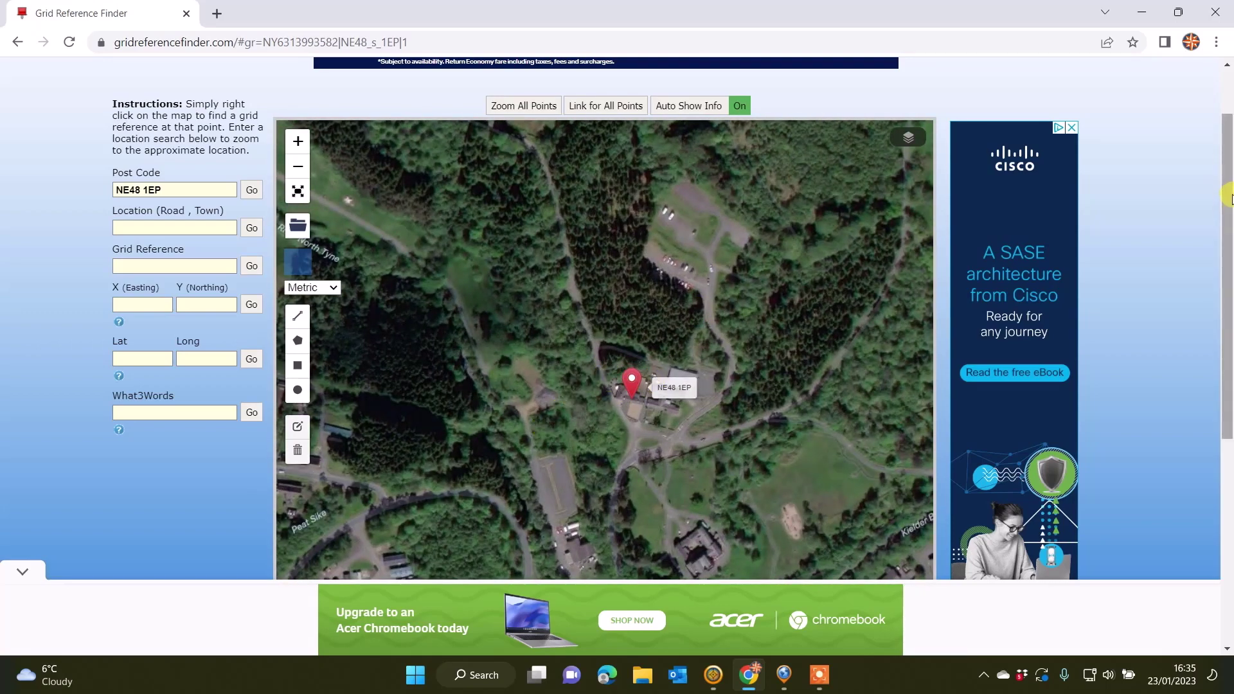
{"action": "left_click_drag", "start_coordinate": [1227, 190], "coordinate": [1228, 376]}
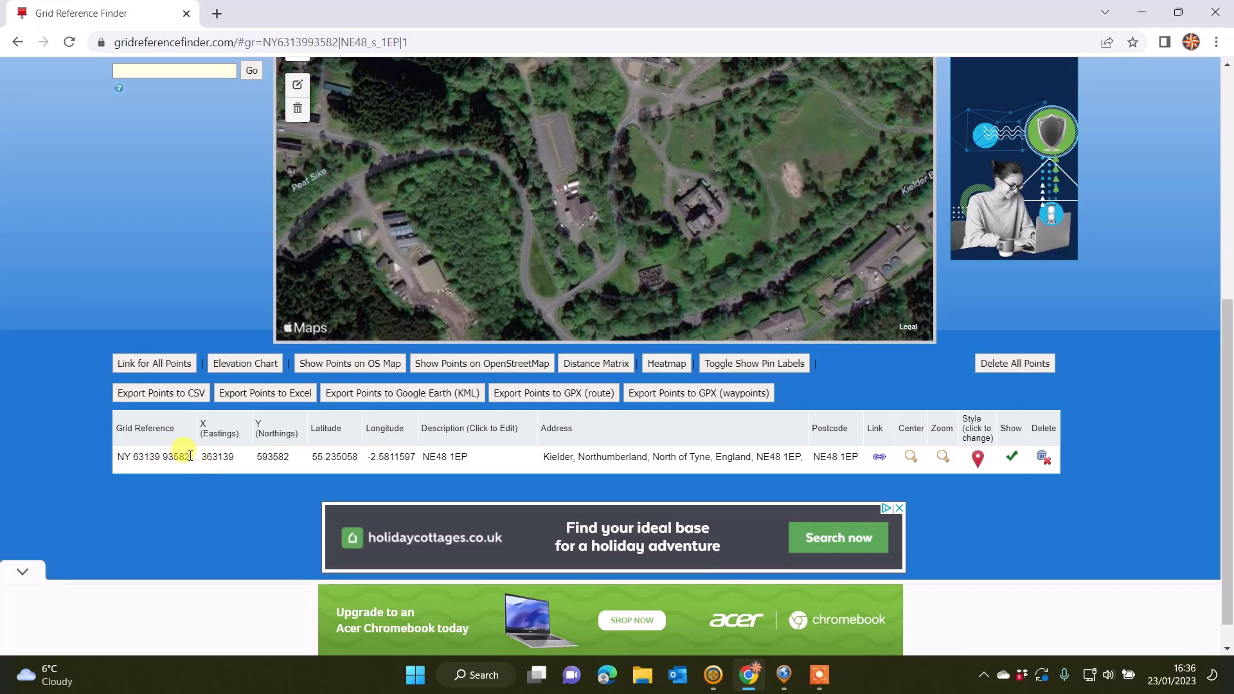
{"action": "left_click_drag", "start_coordinate": [185, 456], "coordinate": [106, 455]}
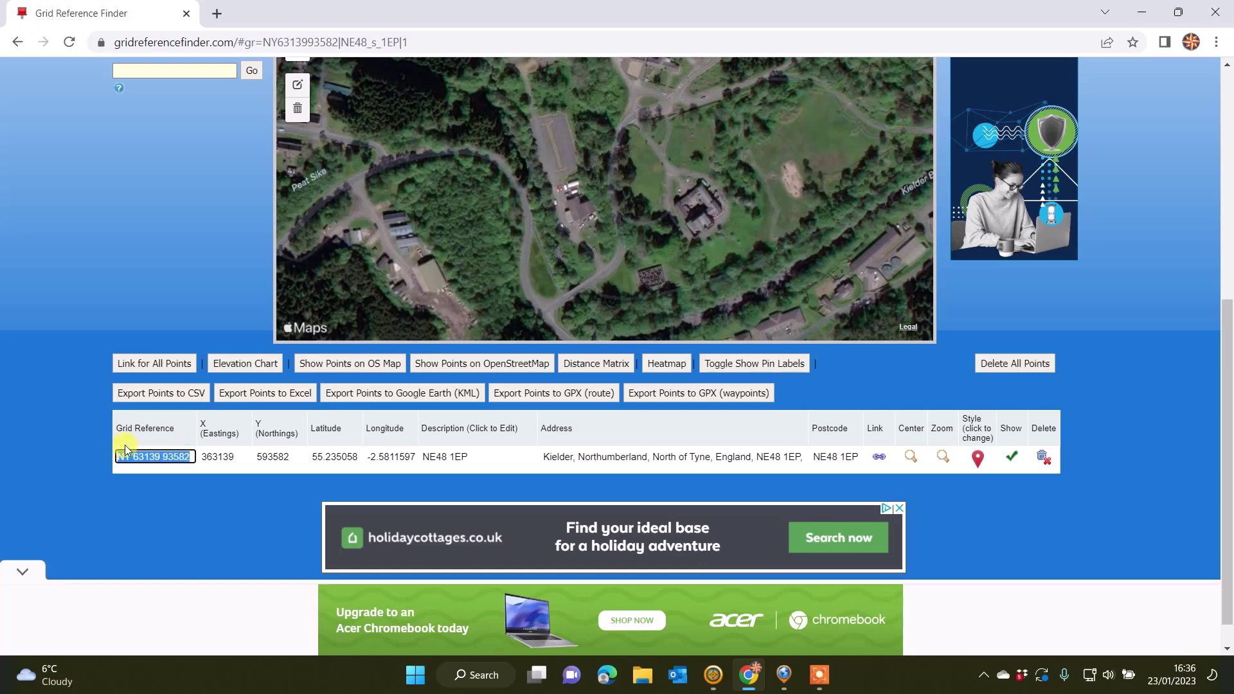
{"action": "right_click", "coordinate": [153, 458]}
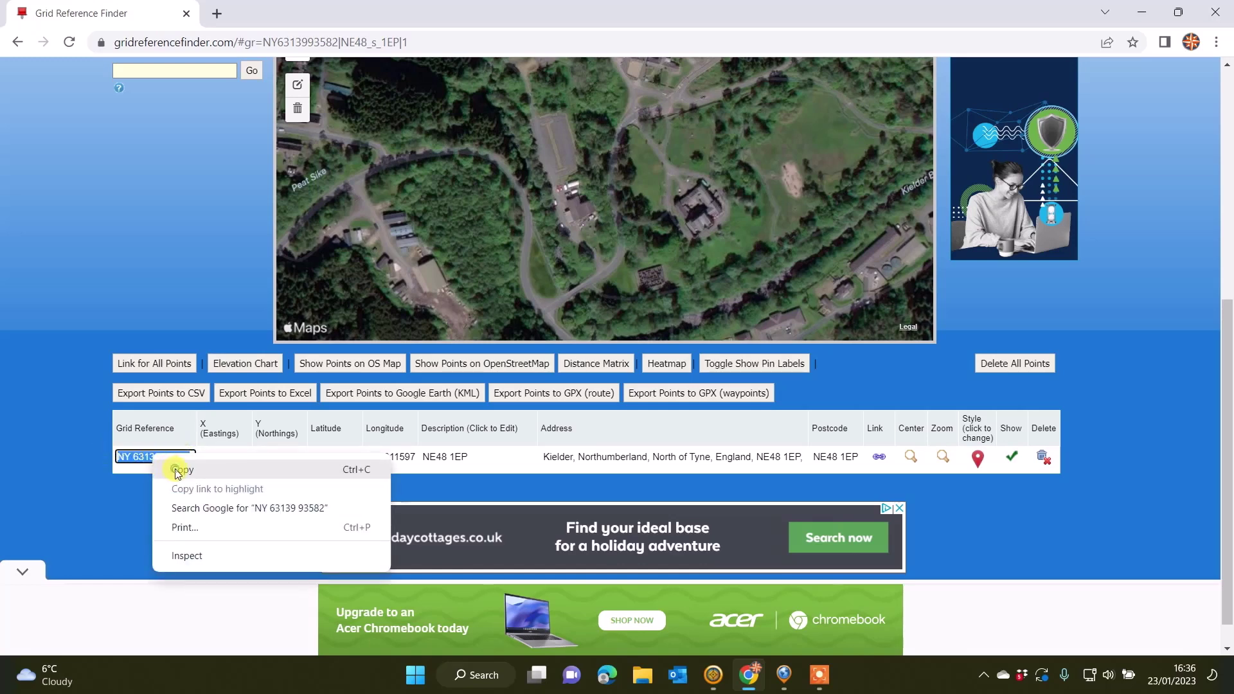
{"action": "left_click", "coordinate": [173, 471]}
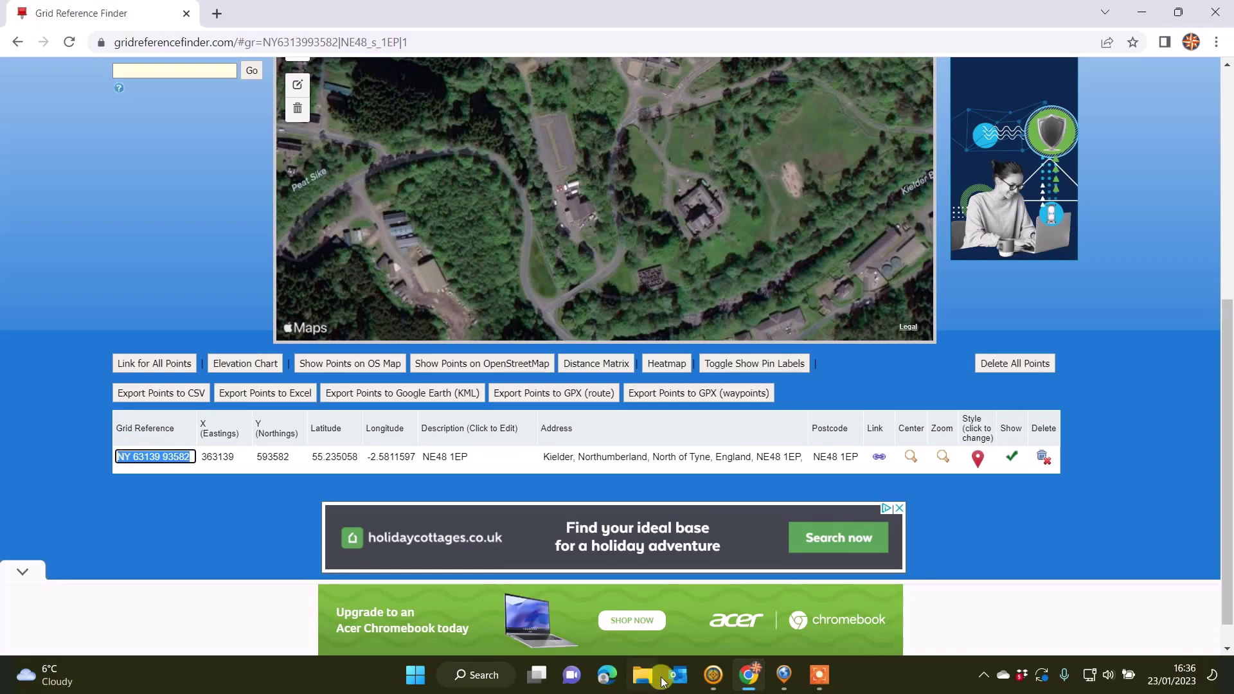
{"action": "left_click", "coordinate": [715, 677]}
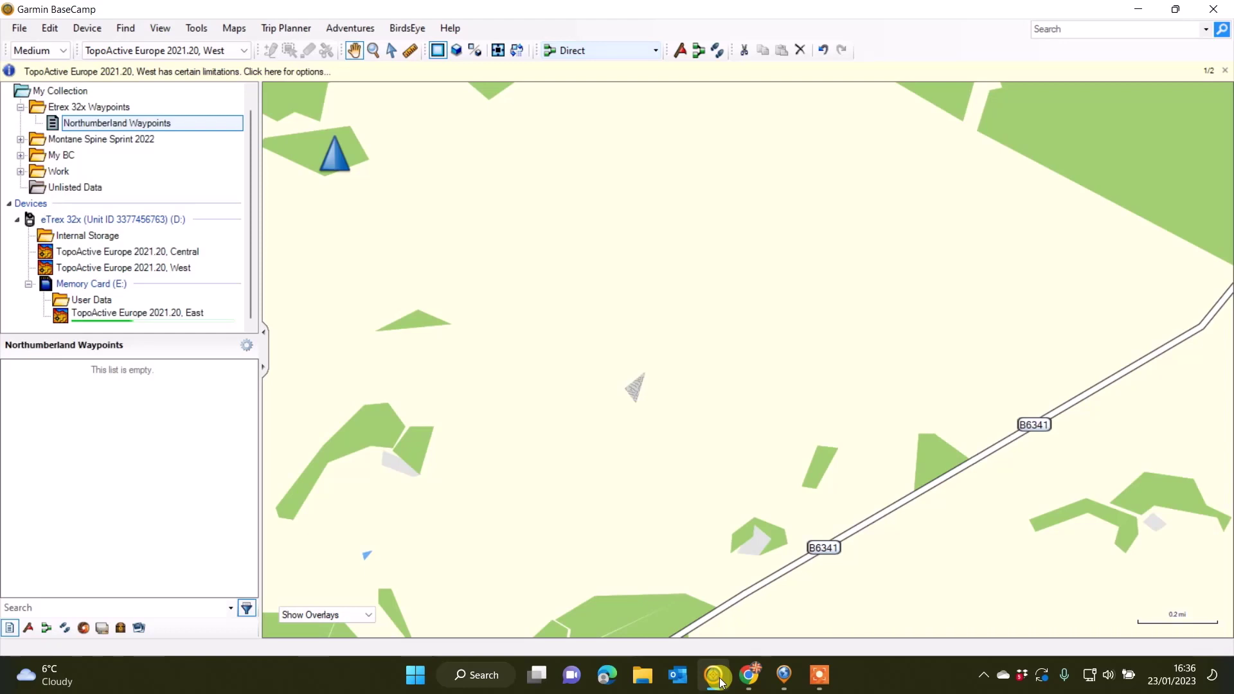
{"action": "left_click", "coordinate": [51, 29]}
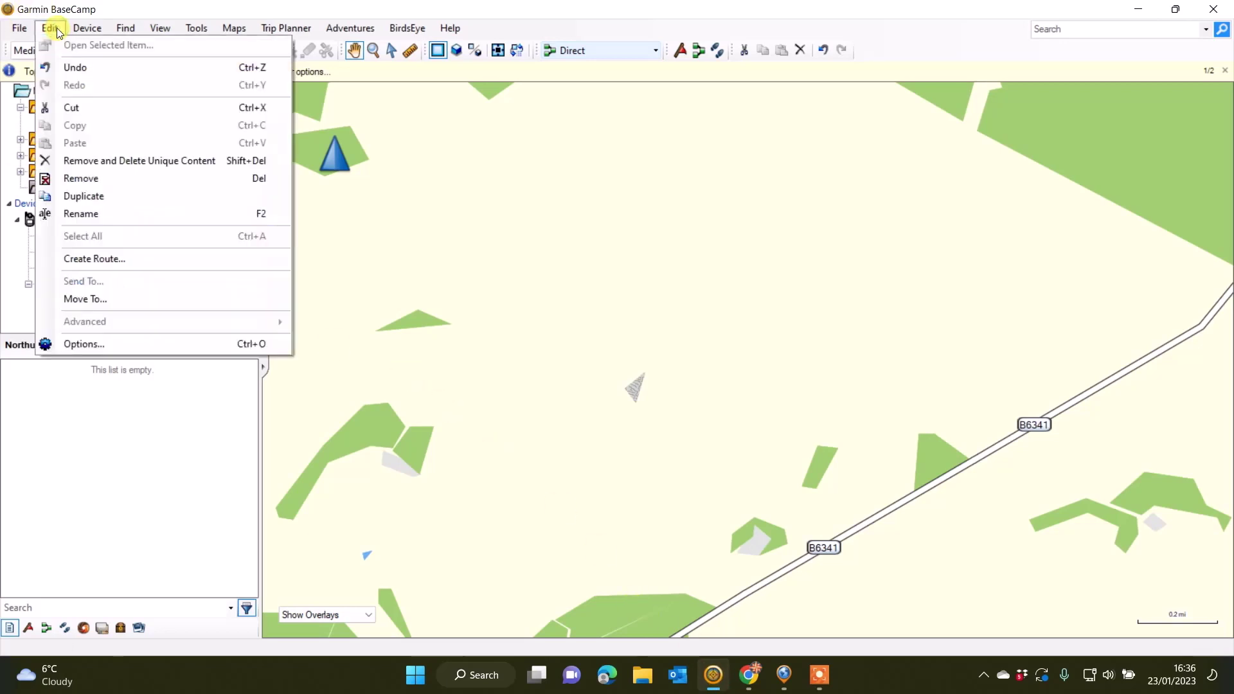
{"action": "left_click", "coordinate": [94, 347]}
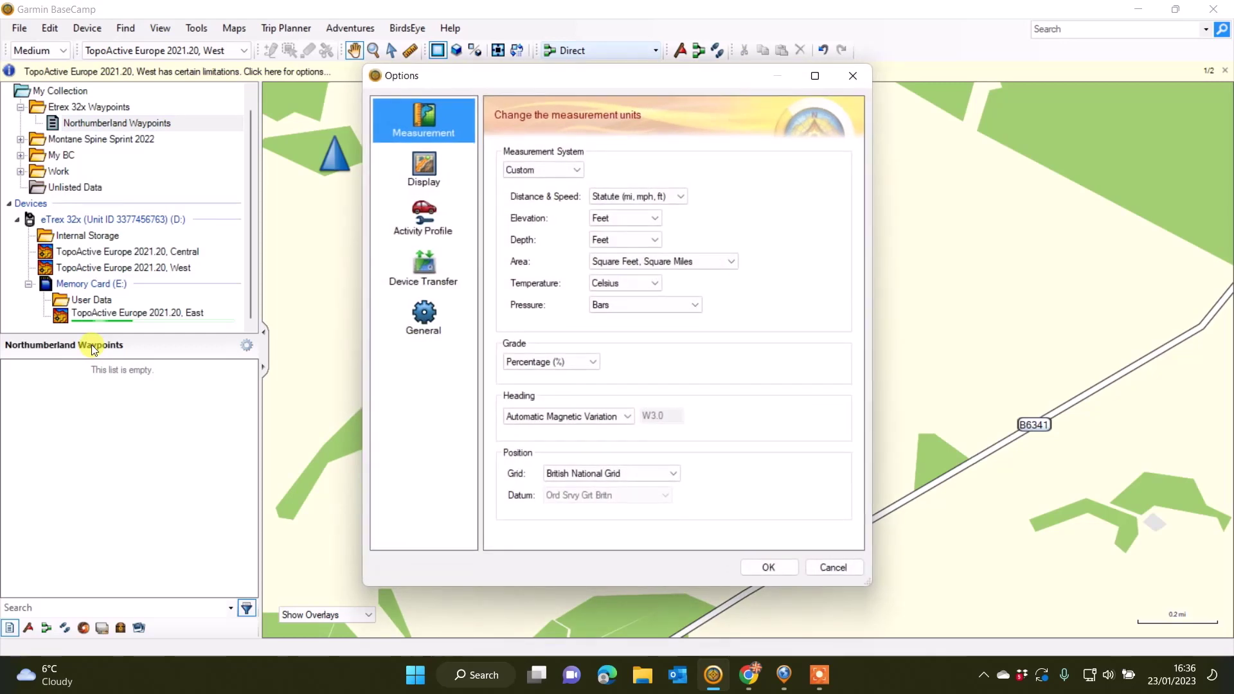
{"action": "left_click", "coordinate": [672, 473]}
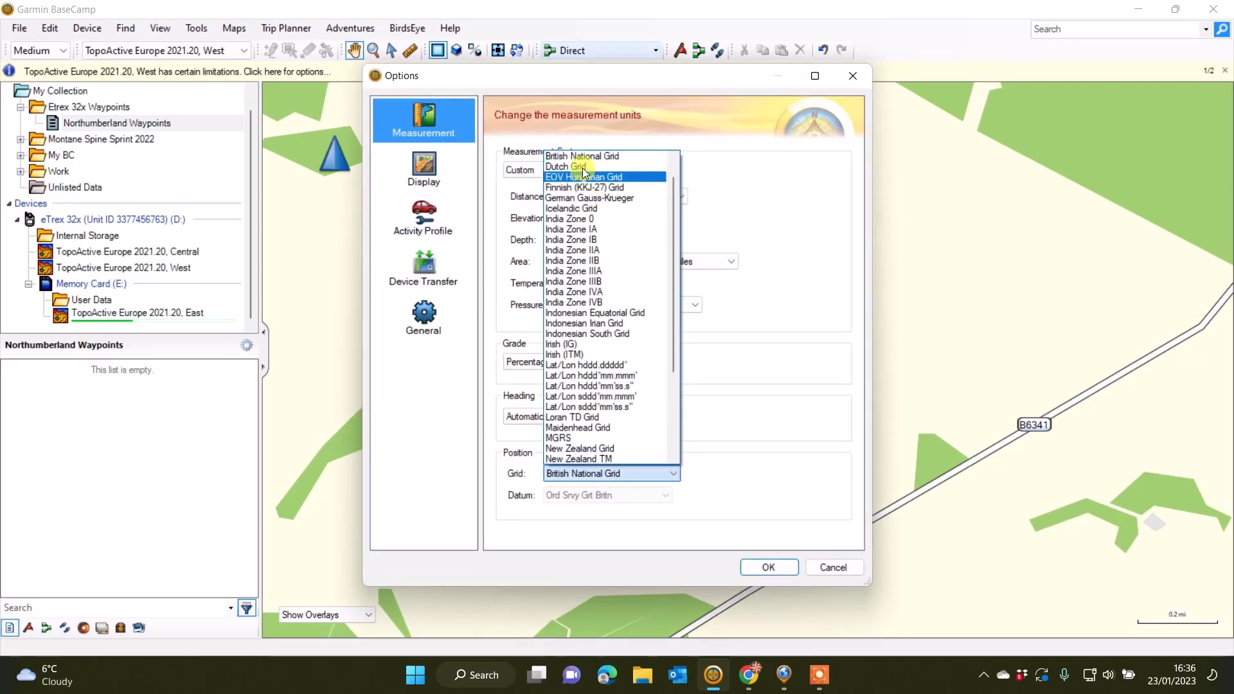
{"action": "left_click", "coordinate": [584, 156]}
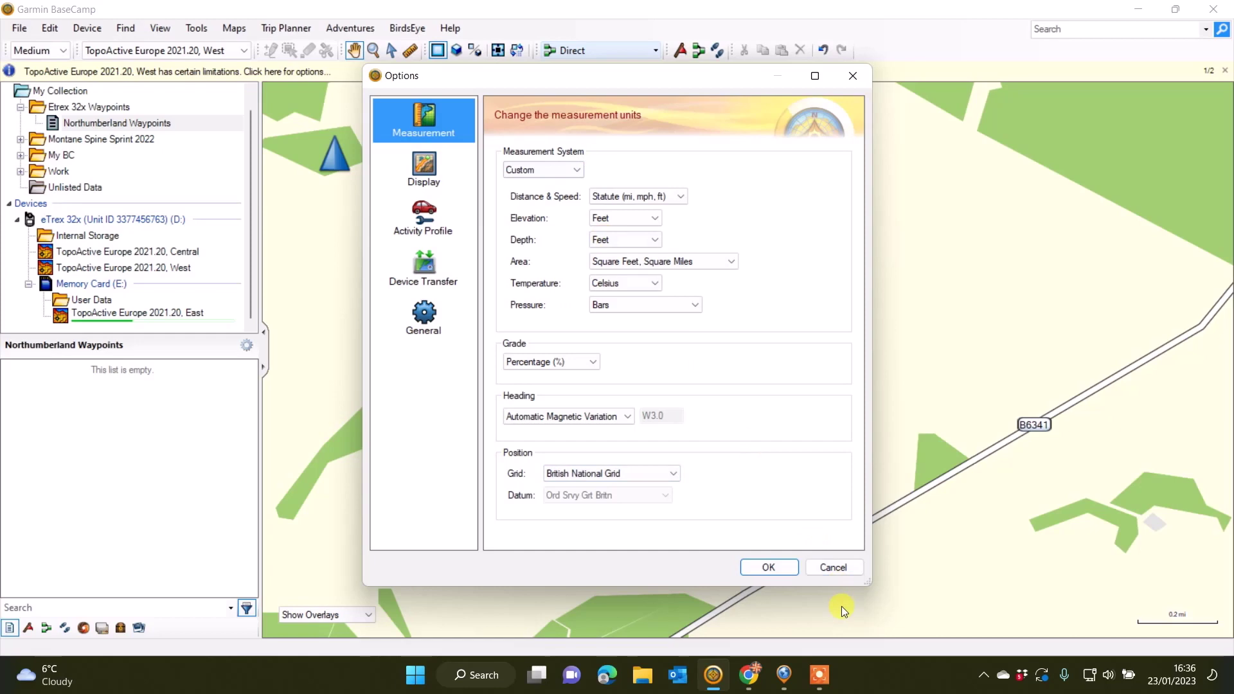
{"action": "left_click", "coordinate": [778, 563]}
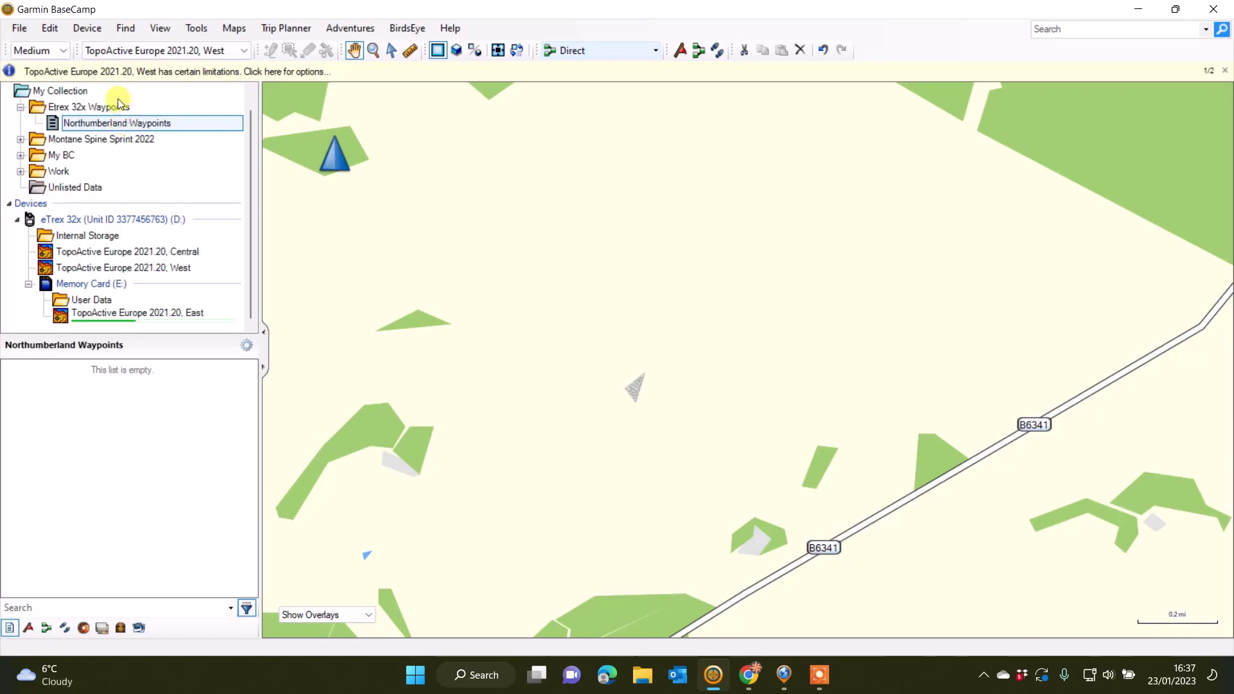
{"action": "left_click", "coordinate": [127, 28]}
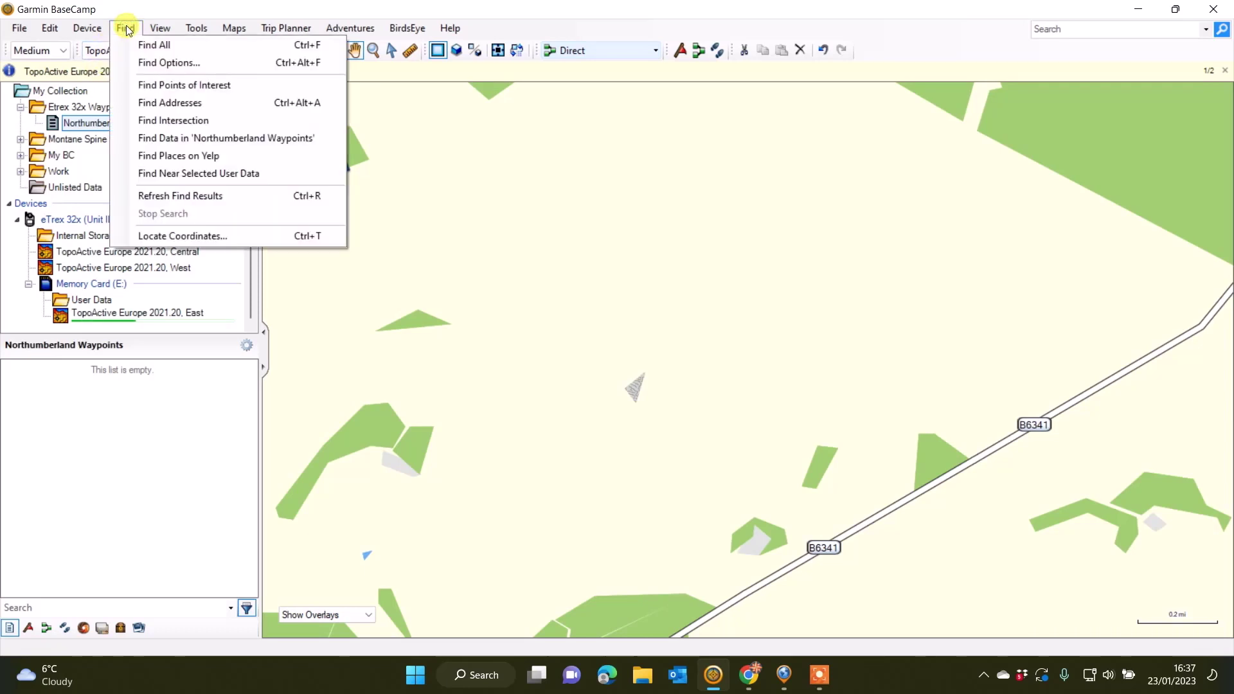
{"action": "left_click", "coordinate": [173, 237]}
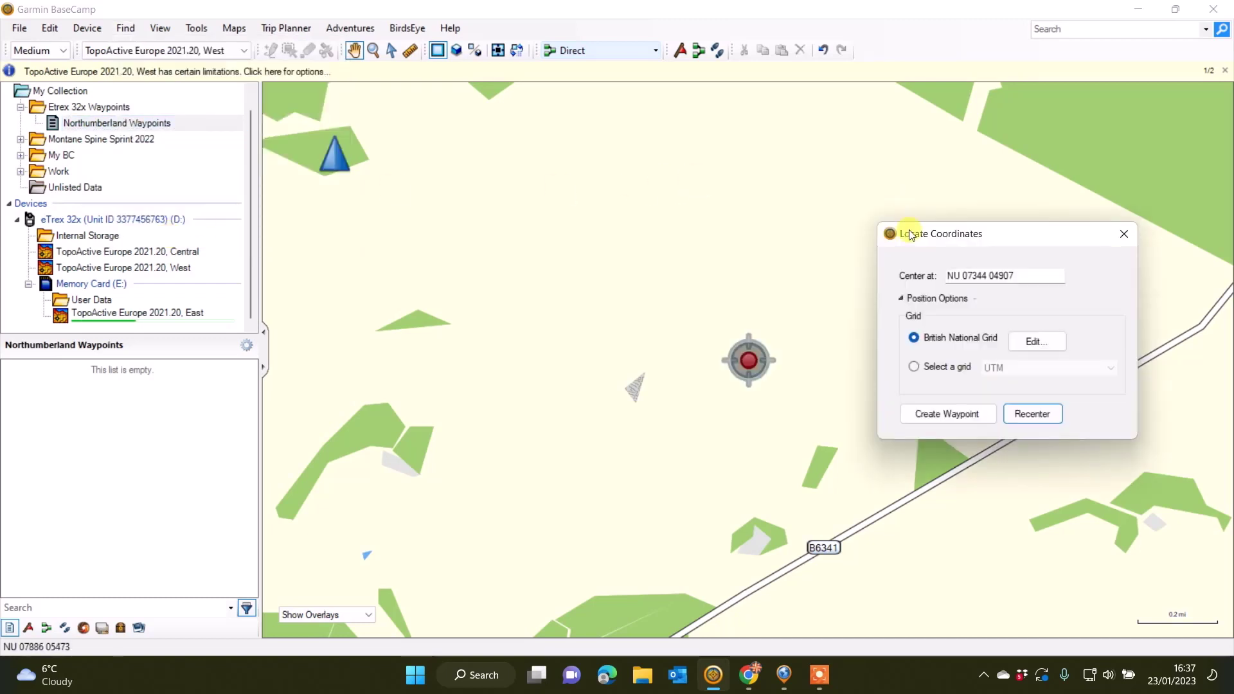
{"action": "left_click_drag", "start_coordinate": [919, 239], "coordinate": [463, 165]}
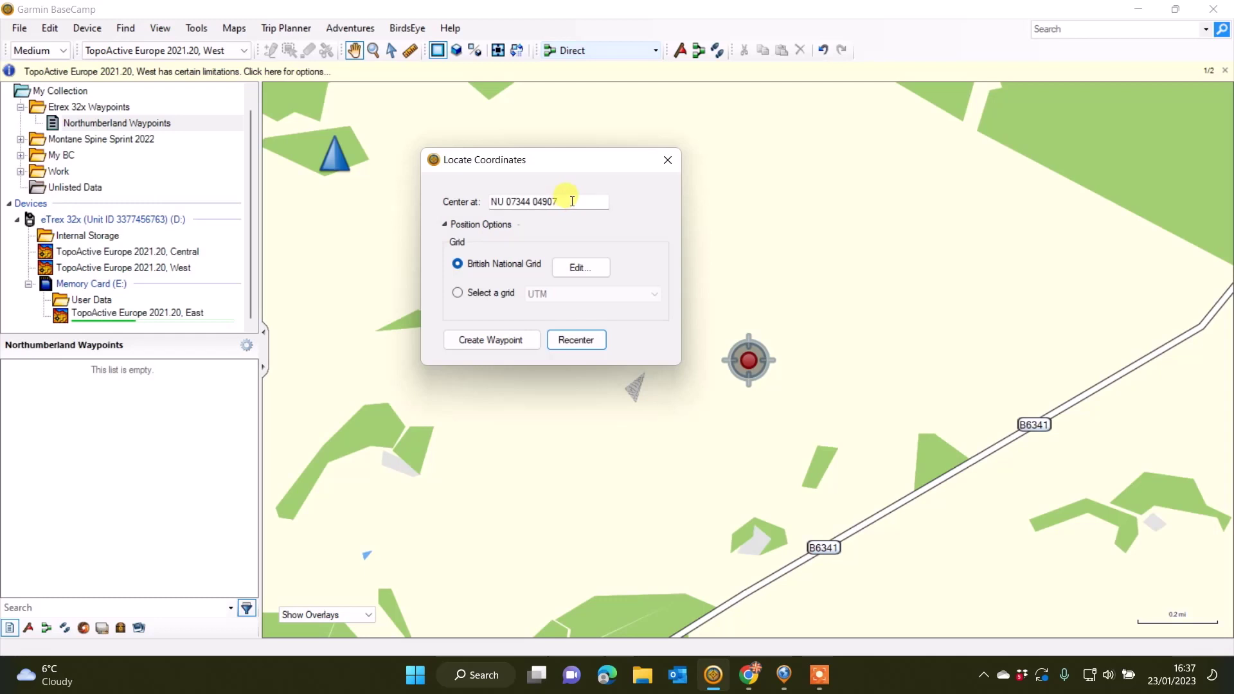
{"action": "left_click_drag", "start_coordinate": [582, 201], "coordinate": [429, 185]}
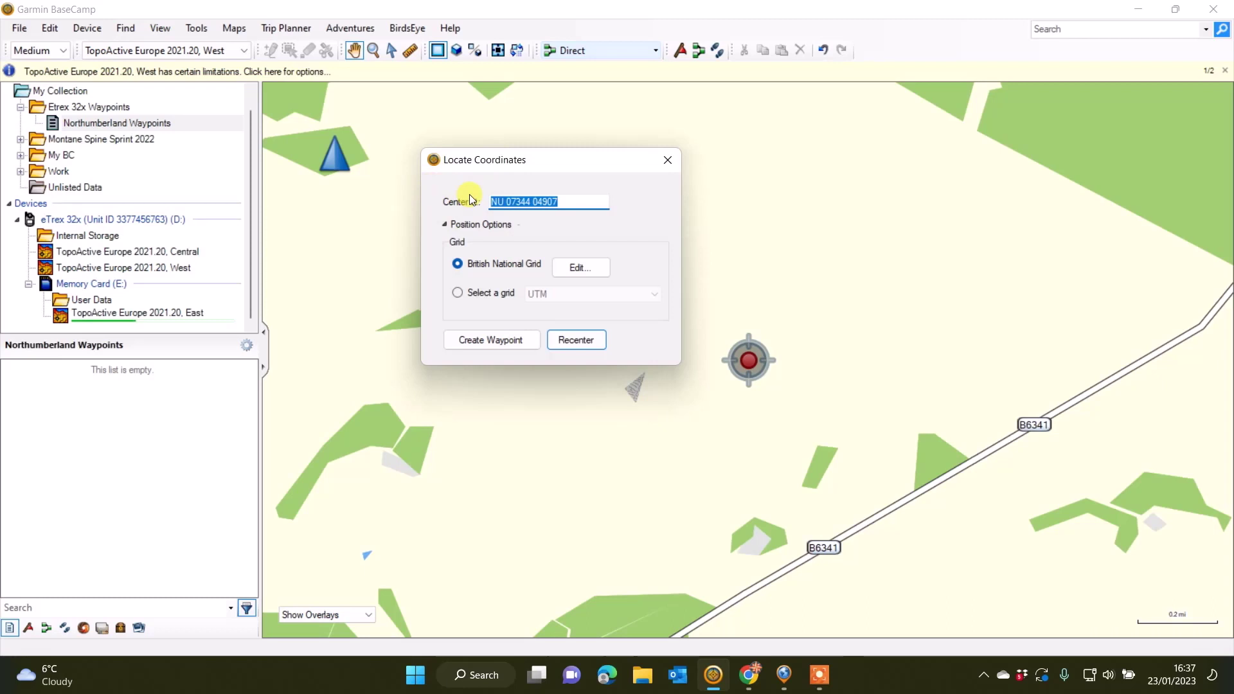
{"action": "key", "text": "BackSpace"}
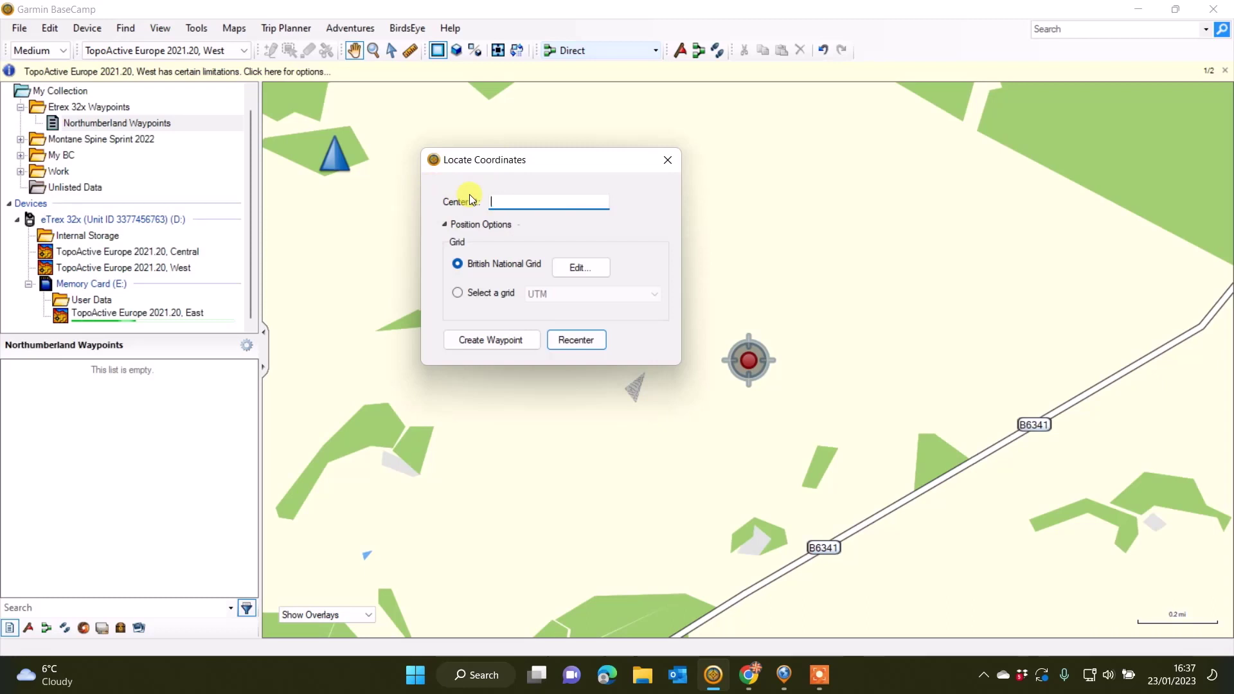
{"action": "right_click", "coordinate": [520, 200]}
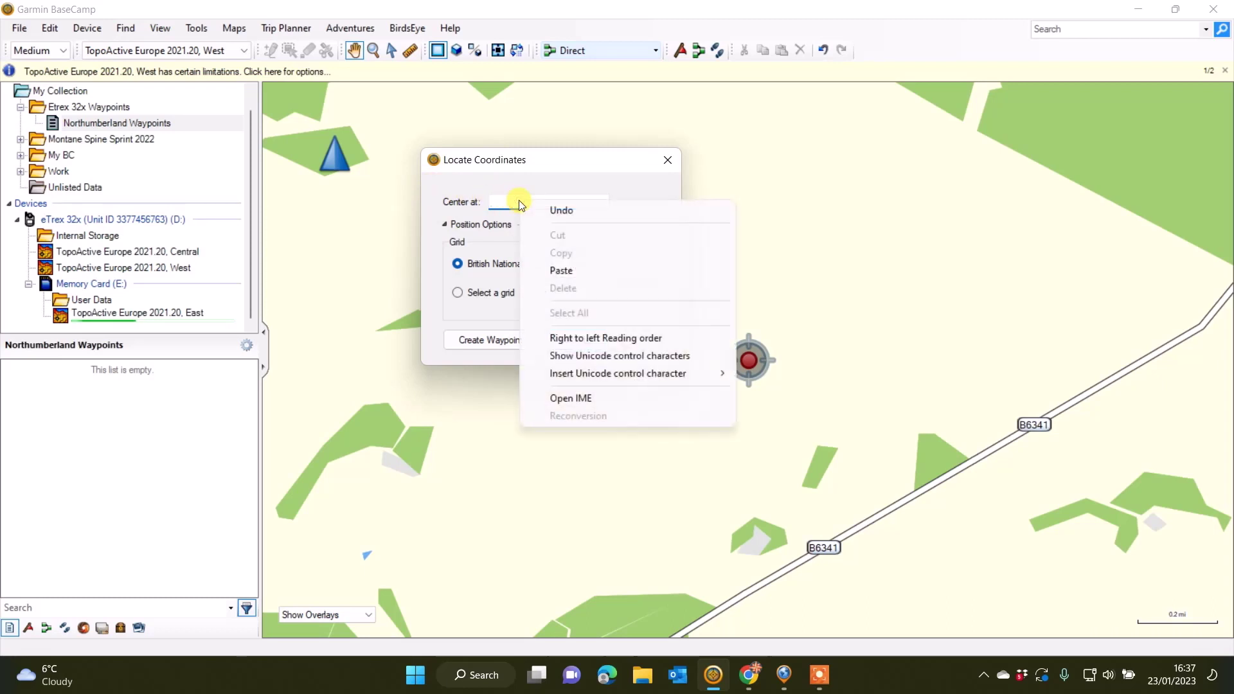
{"action": "left_click", "coordinate": [558, 266]}
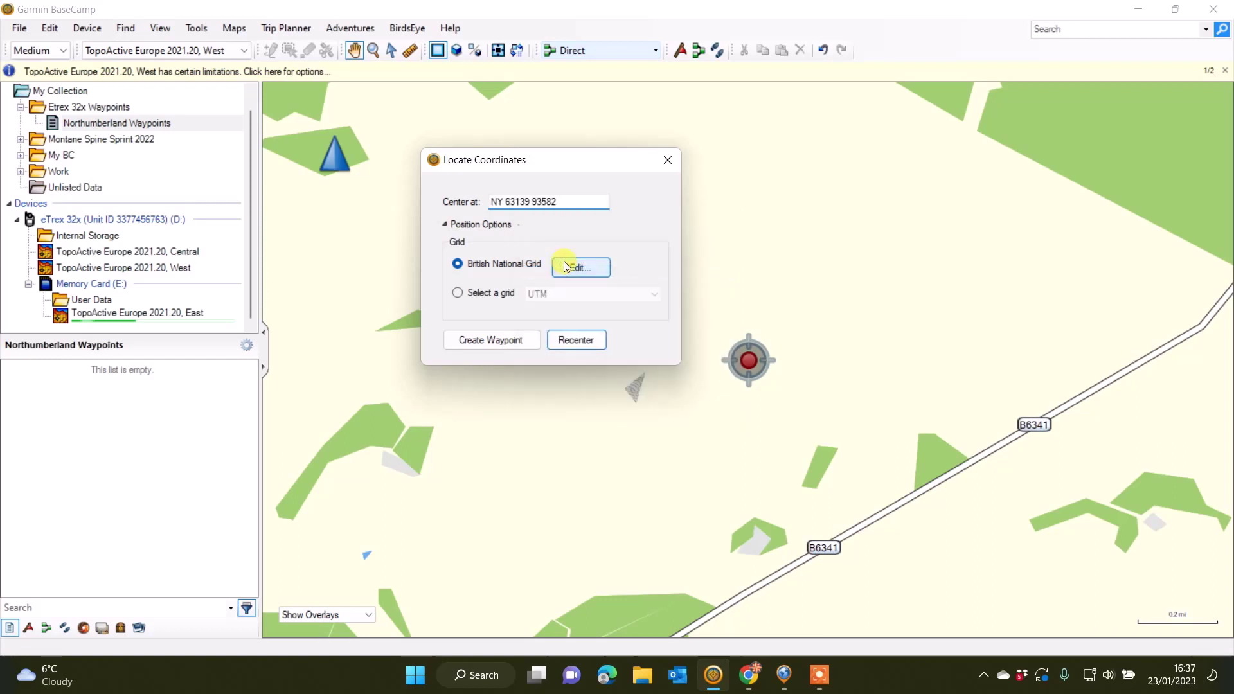
{"action": "left_click", "coordinate": [575, 340]}
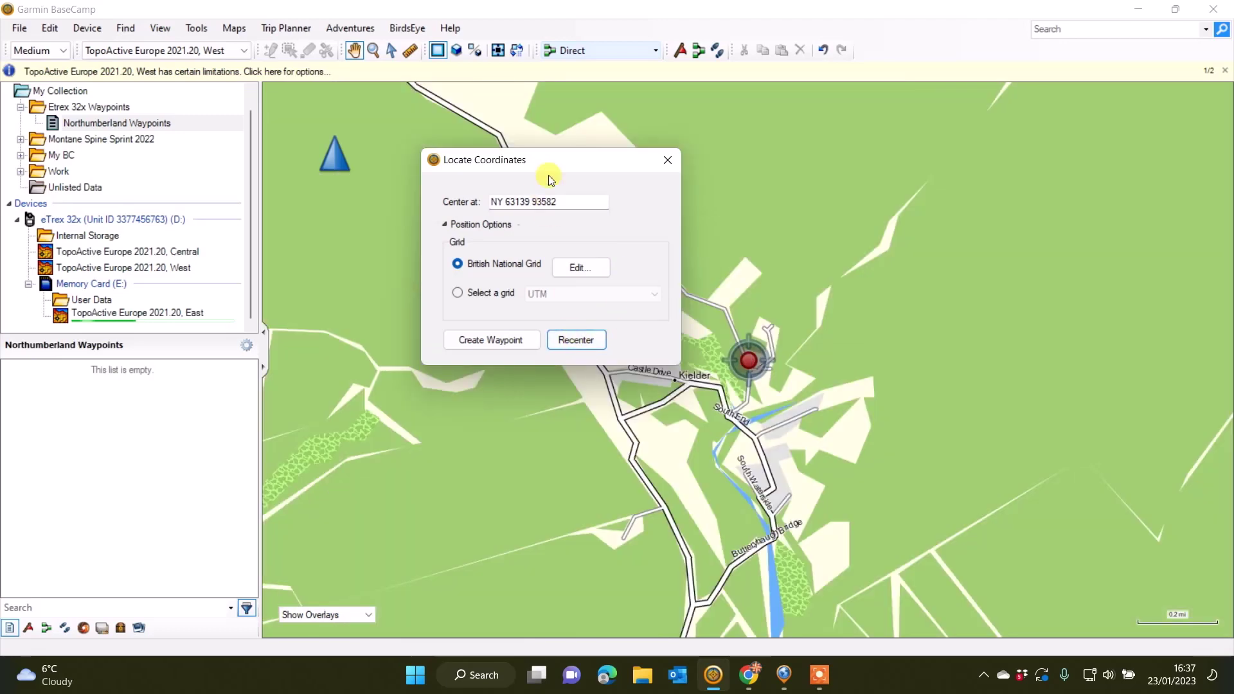
{"action": "left_click_drag", "start_coordinate": [549, 174], "coordinate": [1049, 165]}
Zoom in on Kielder, keep TopoActive Europe 2021.20, West as the map, and move the dialog aside
{"action": "scroll", "coordinate": [746, 334], "scroll_direction": "up", "scroll_amount": 2}
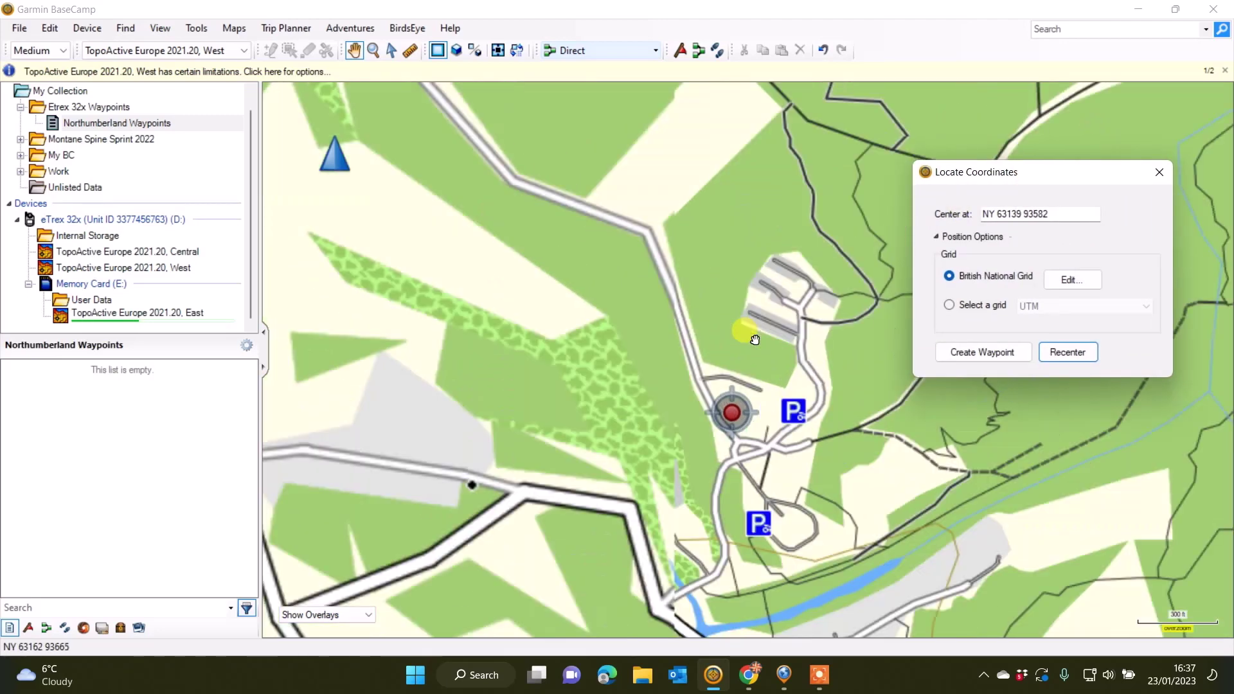
{"action": "scroll", "coordinate": [751, 354], "scroll_direction": "down", "scroll_amount": 4}
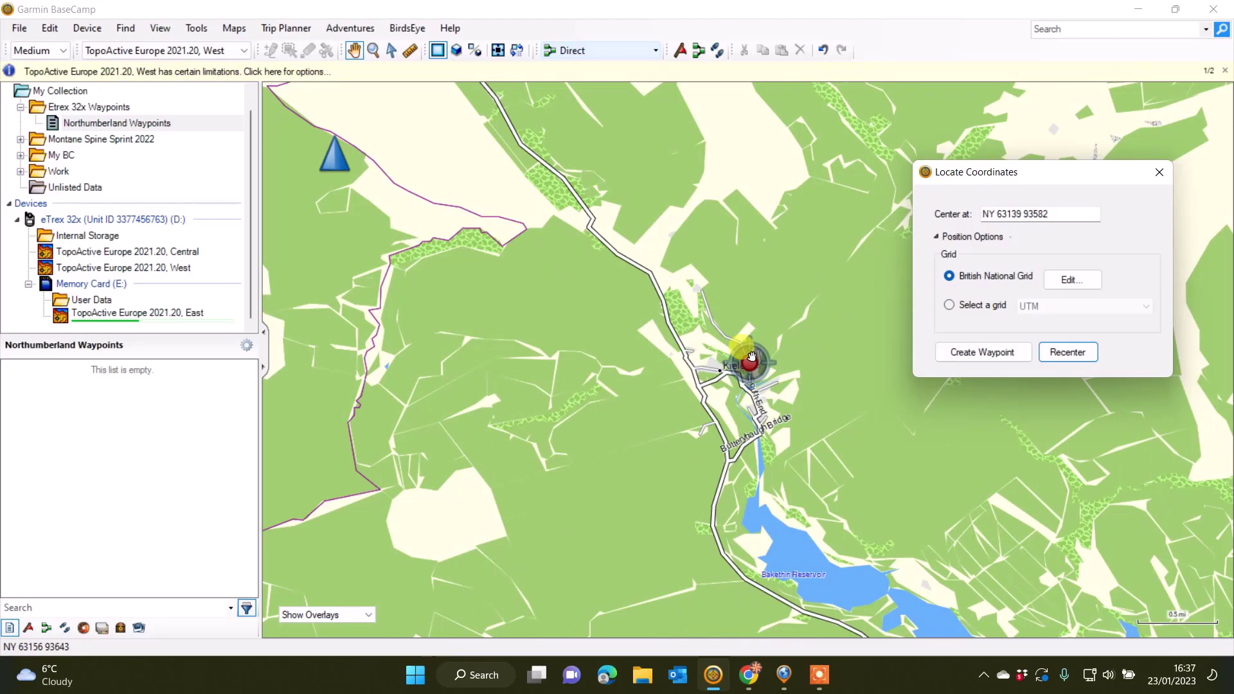
{"action": "scroll", "coordinate": [750, 356], "scroll_direction": "up", "scroll_amount": 2}
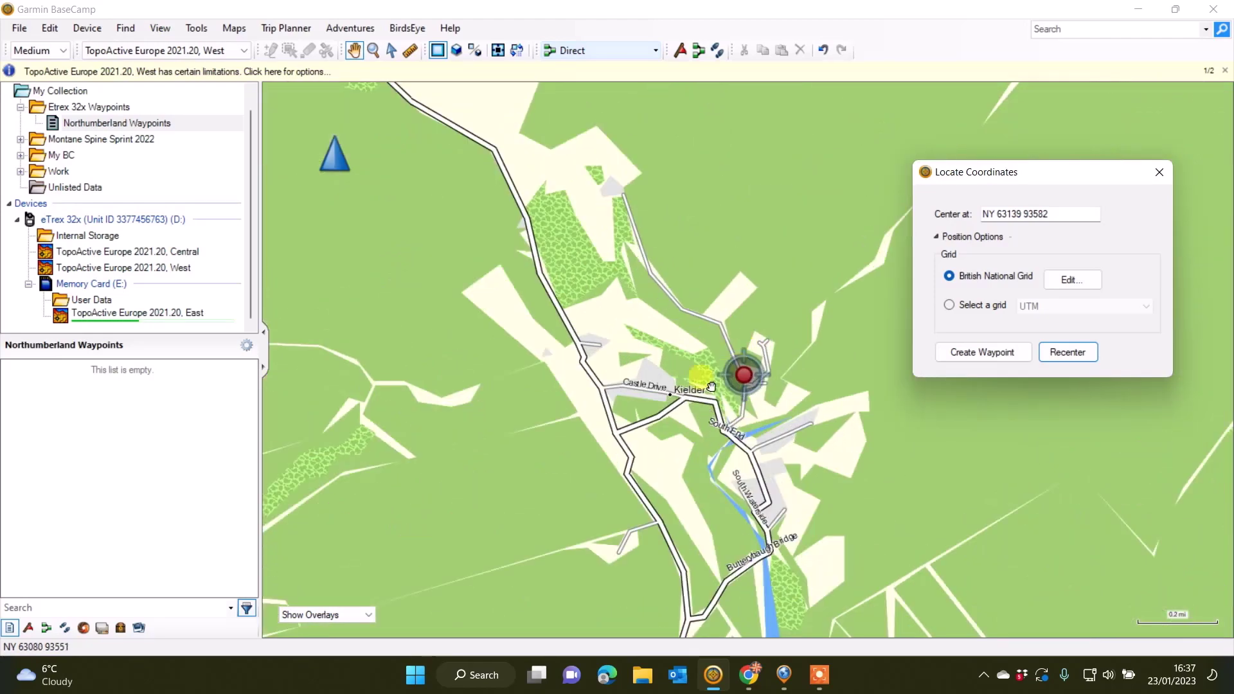
{"action": "scroll", "coordinate": [745, 376], "scroll_direction": "up", "scroll_amount": 1}
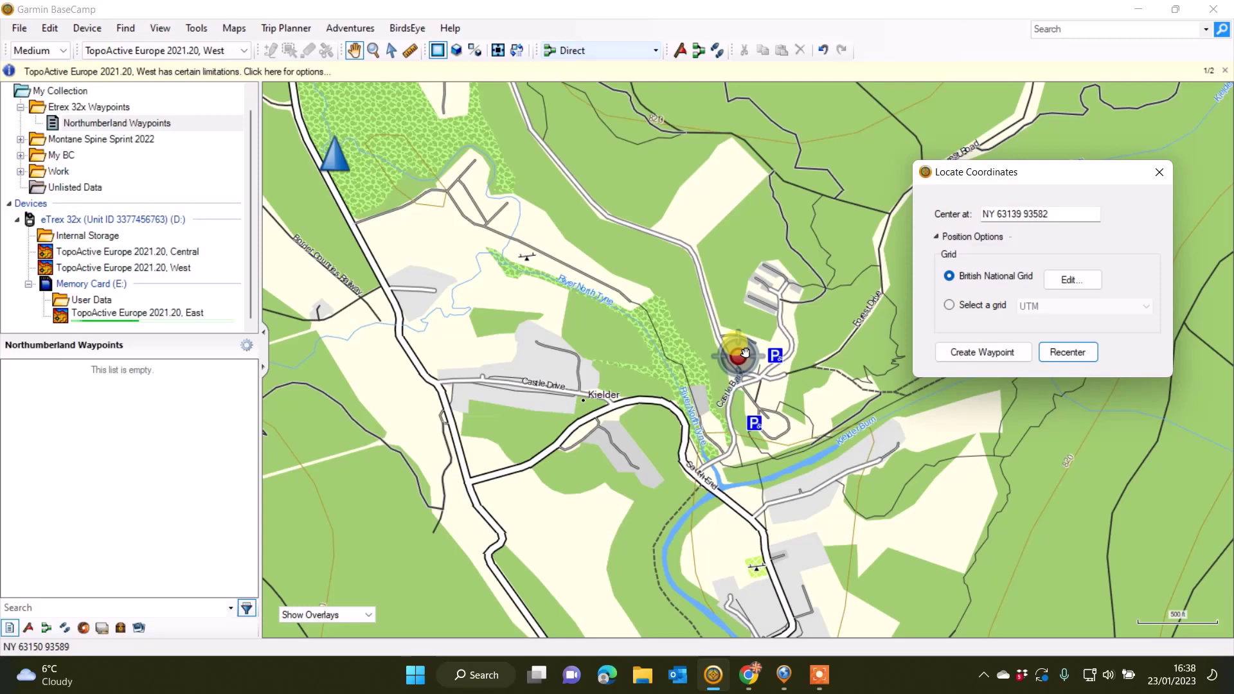
{"action": "left_click", "coordinate": [235, 29]}
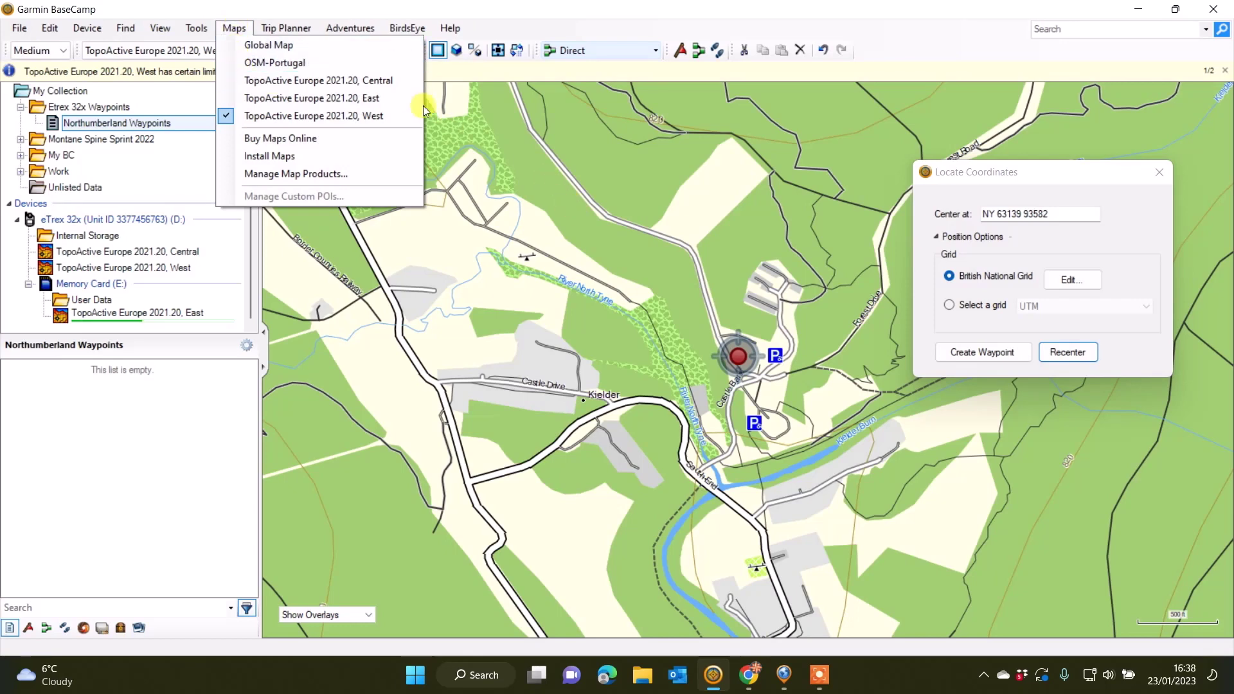
{"action": "left_click", "coordinate": [377, 119]}
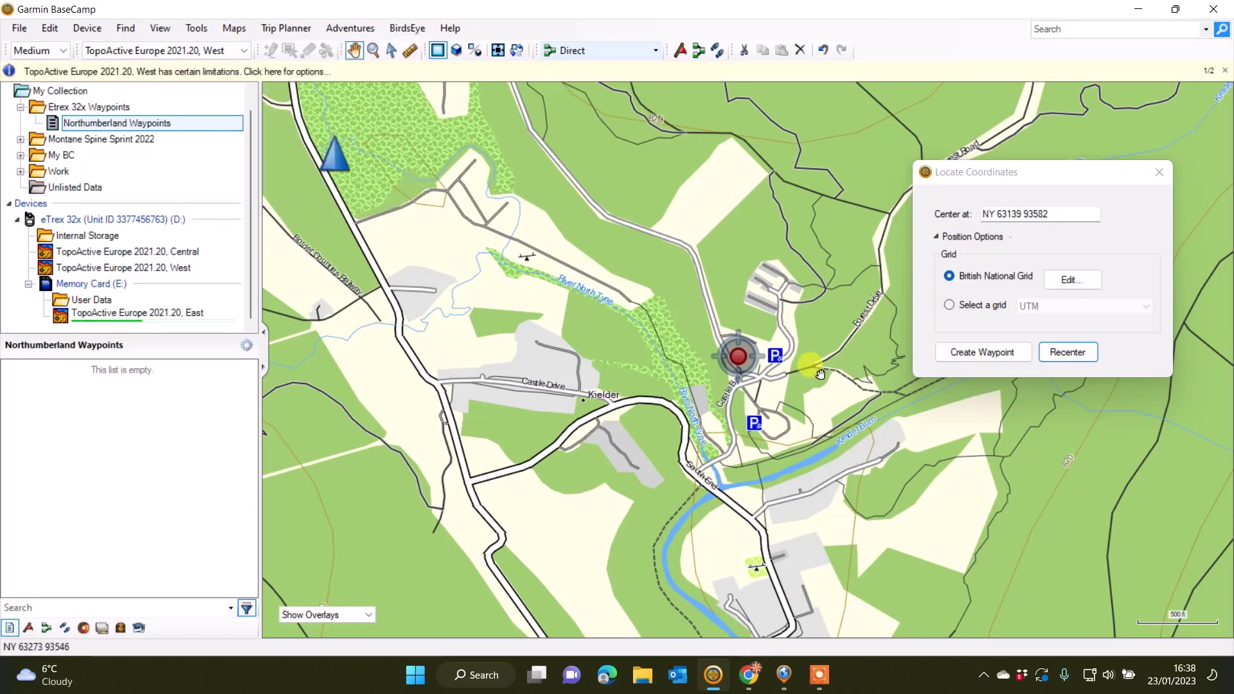
{"action": "left_click_drag", "start_coordinate": [998, 169], "coordinate": [479, 115]}
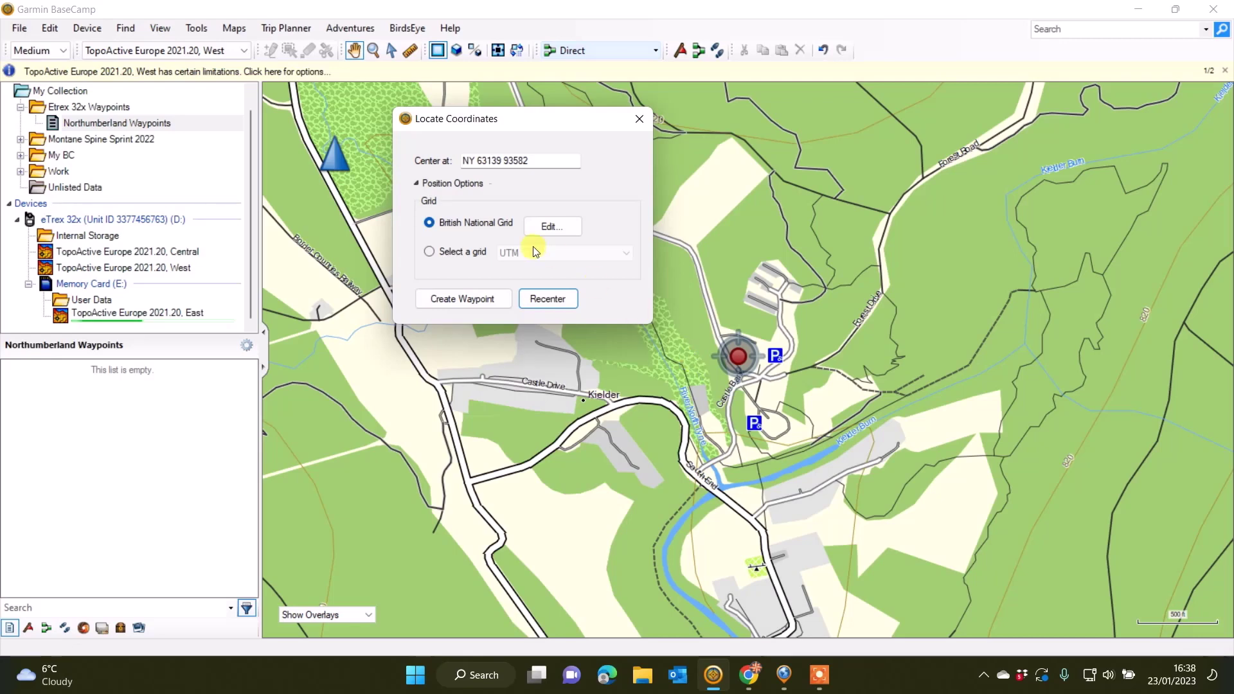
Create a waypoint named Kielder CP, then delete the Kielder point from Grid Reference Finder's table
{"action": "left_click", "coordinate": [453, 301]}
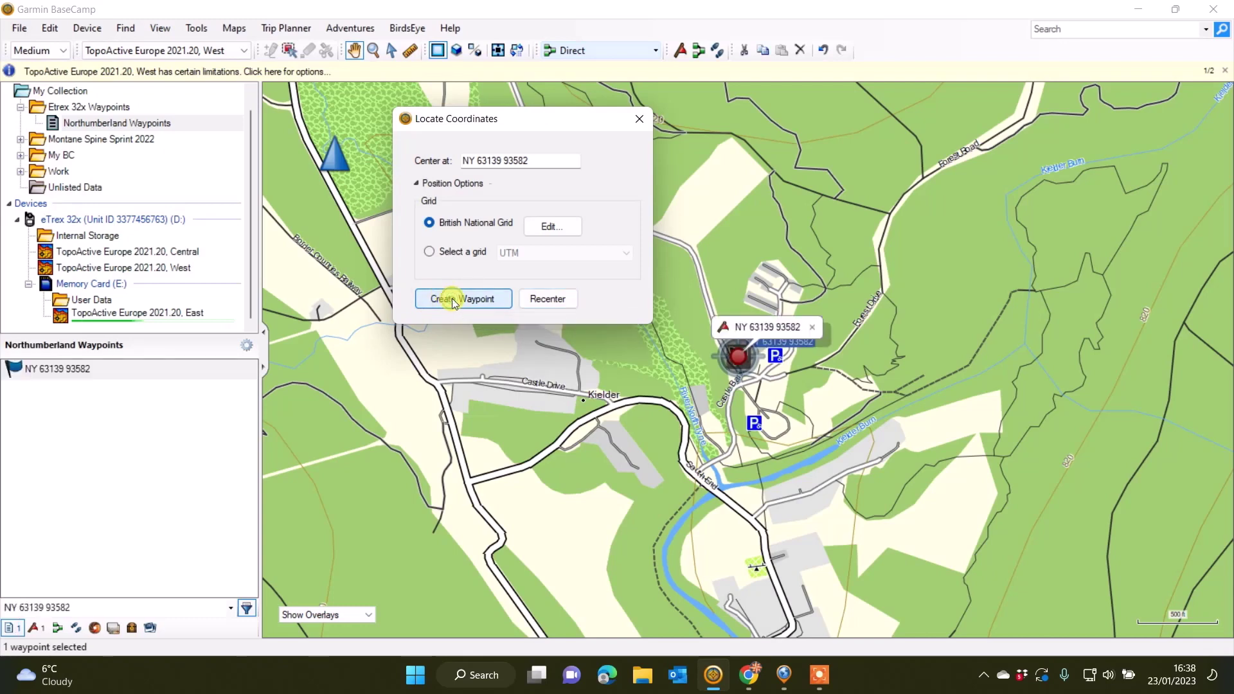
{"action": "right_click", "coordinate": [85, 372]}
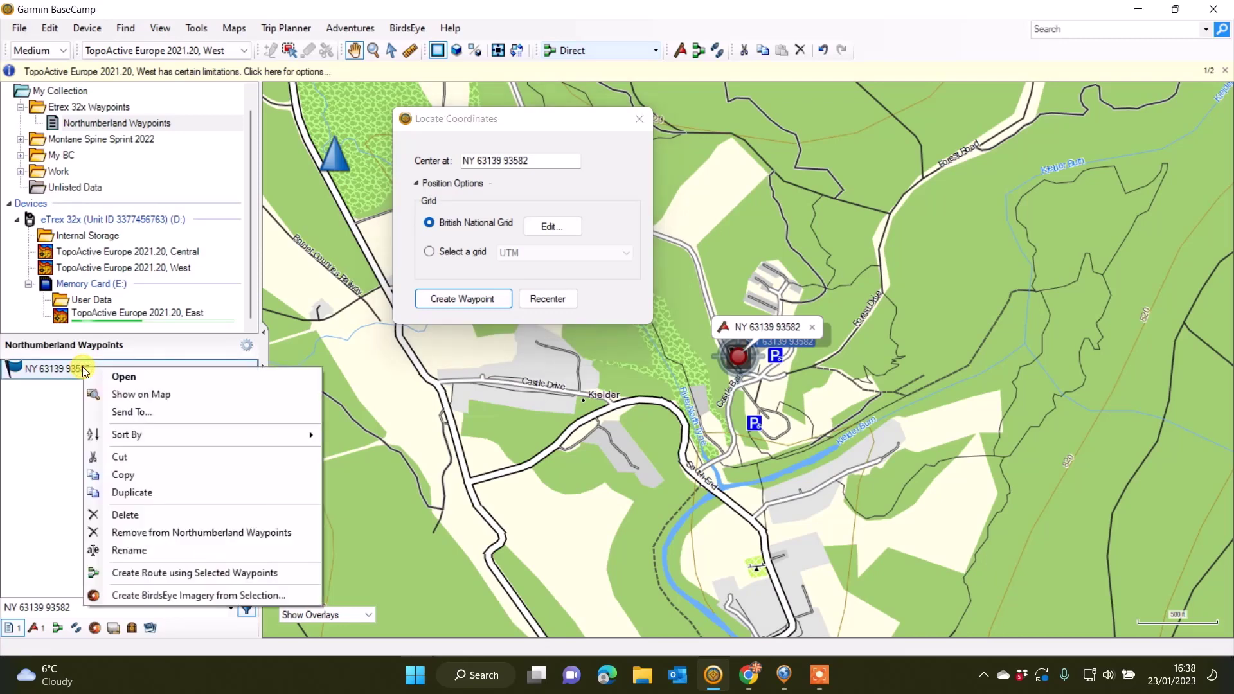
{"action": "left_click", "coordinate": [151, 551]}
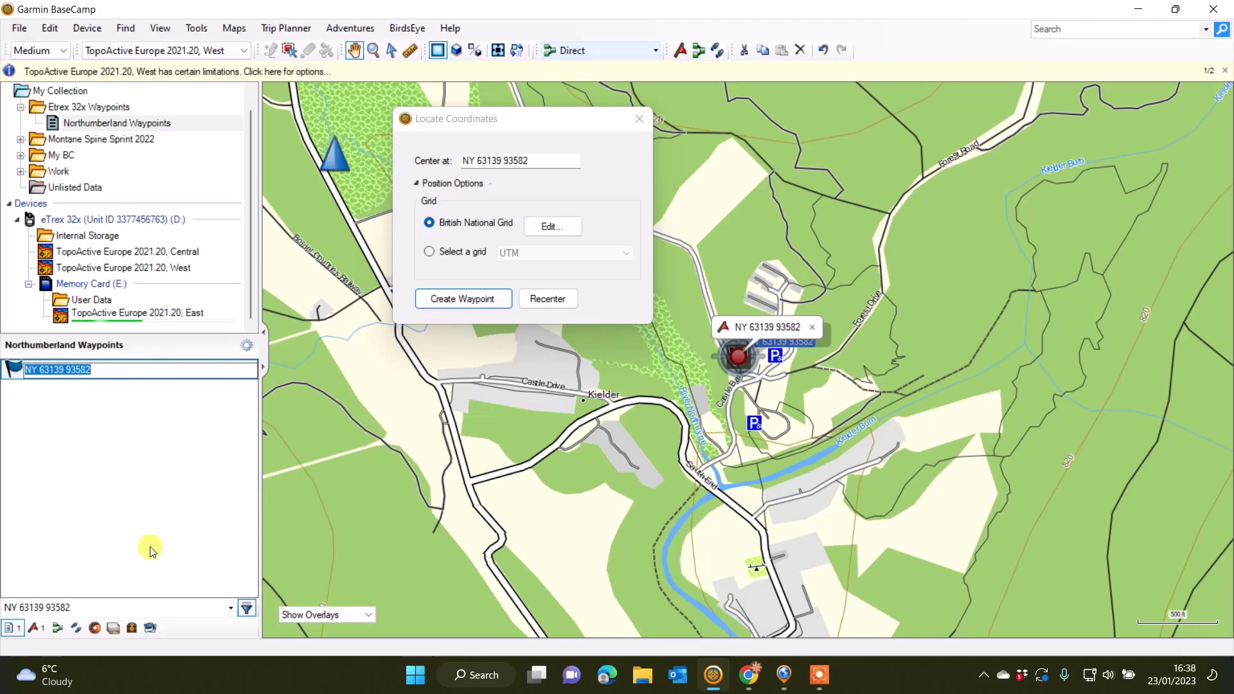
{"action": "type", "text": "Kie"}
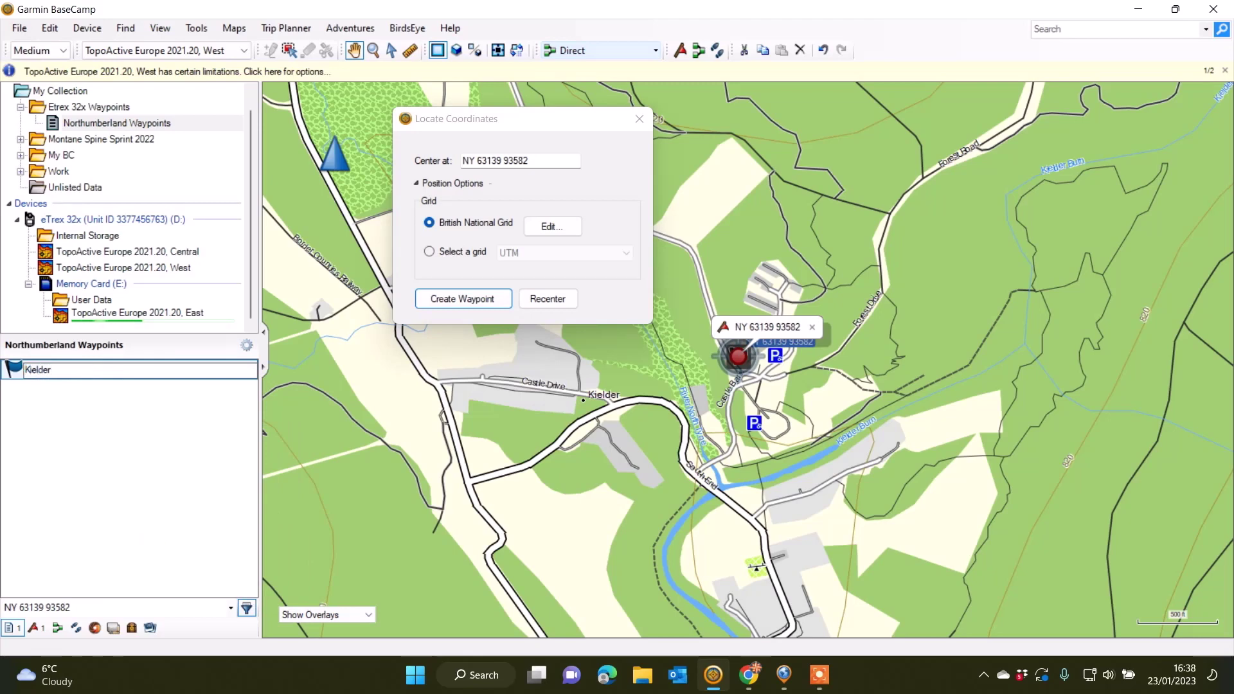
{"action": "type", "text": "lder CP"}
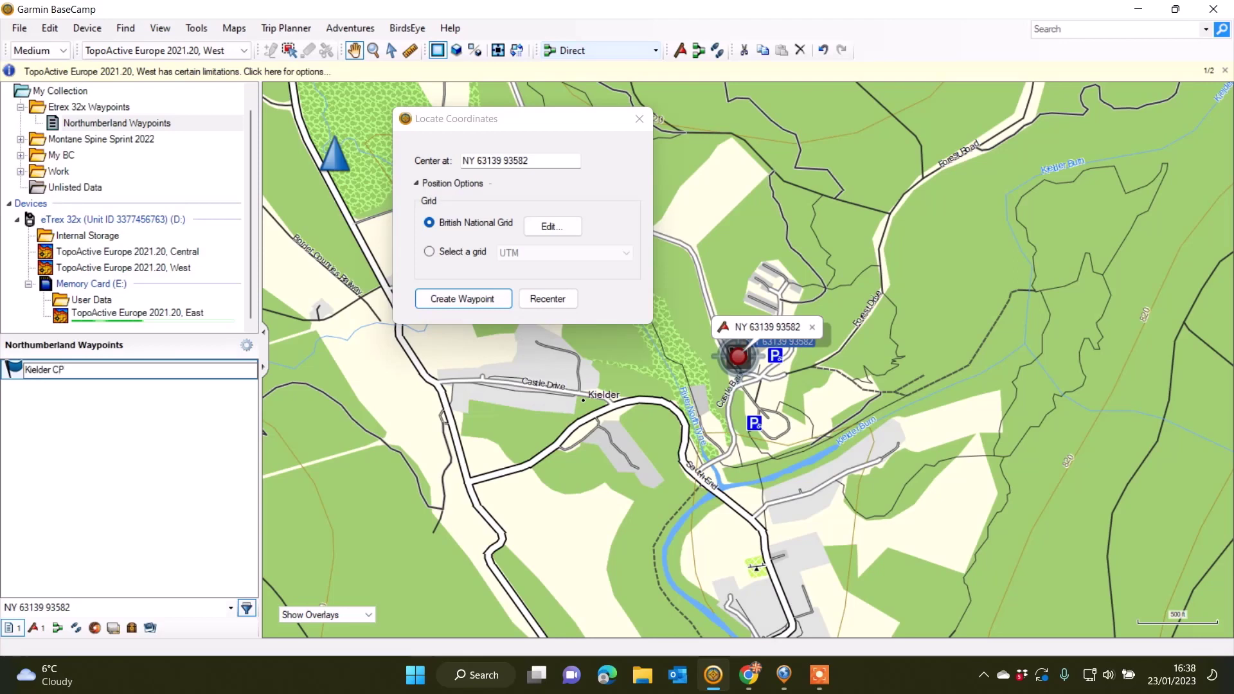
{"action": "key", "text": "Return"}
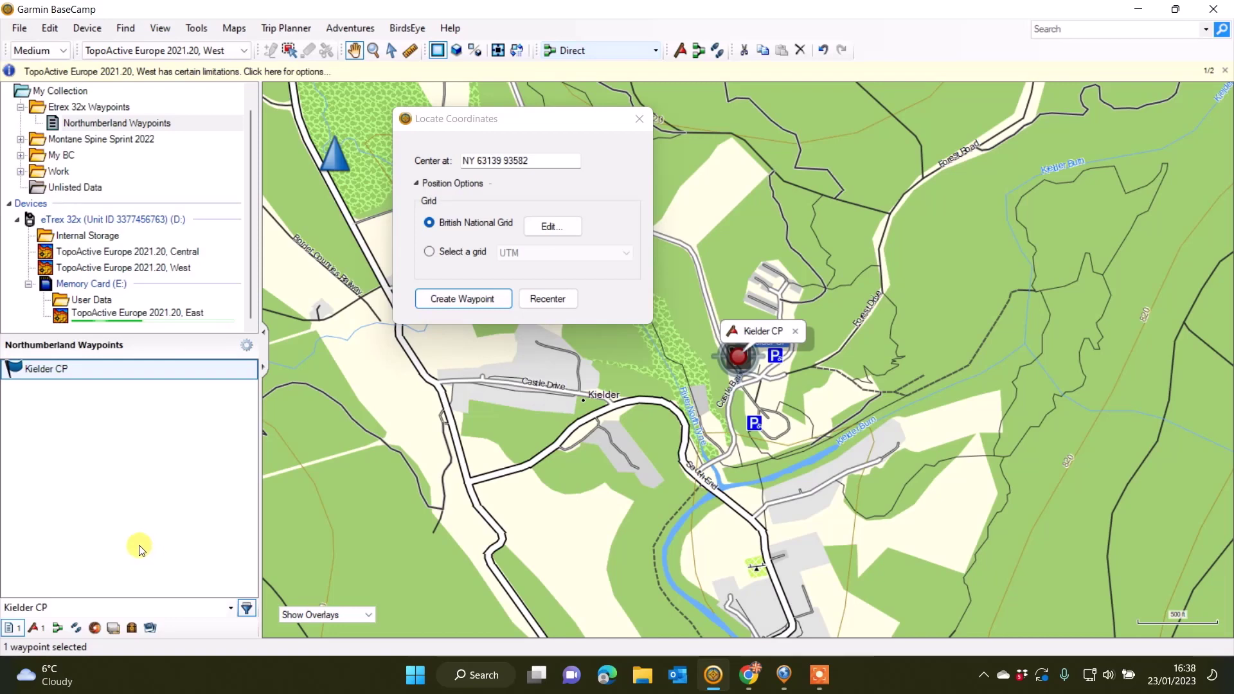
{"action": "left_click", "coordinate": [751, 680]}
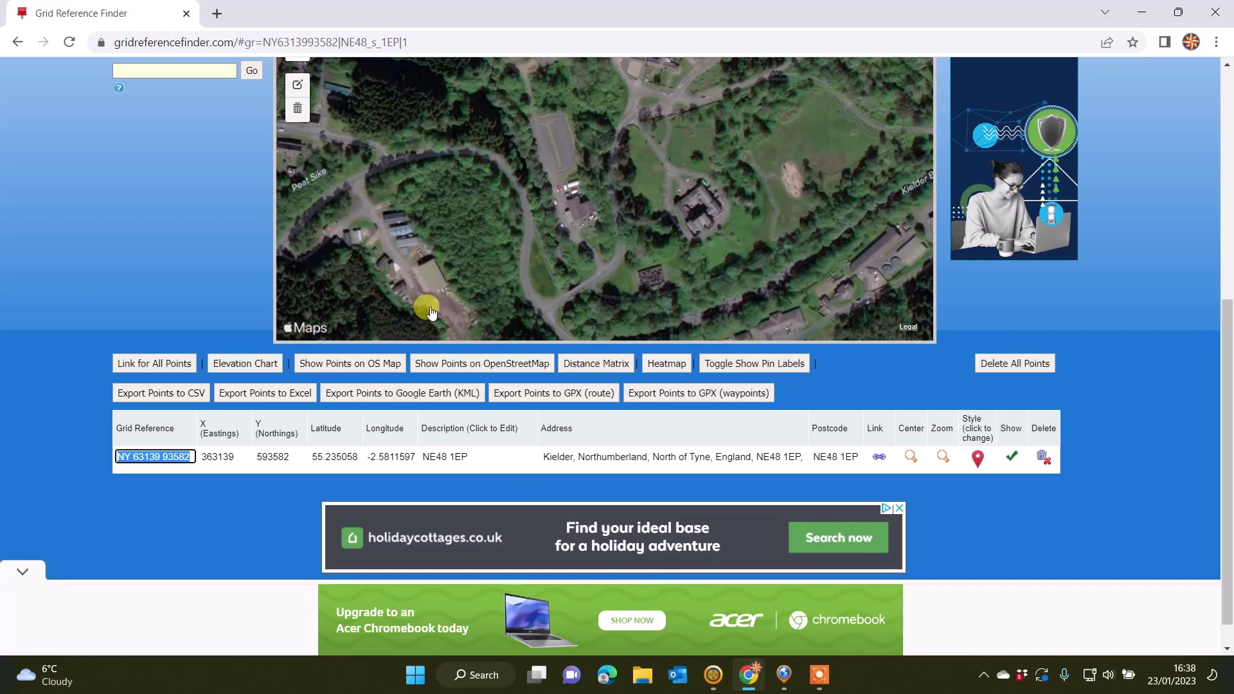
{"action": "left_click", "coordinate": [1043, 457]}
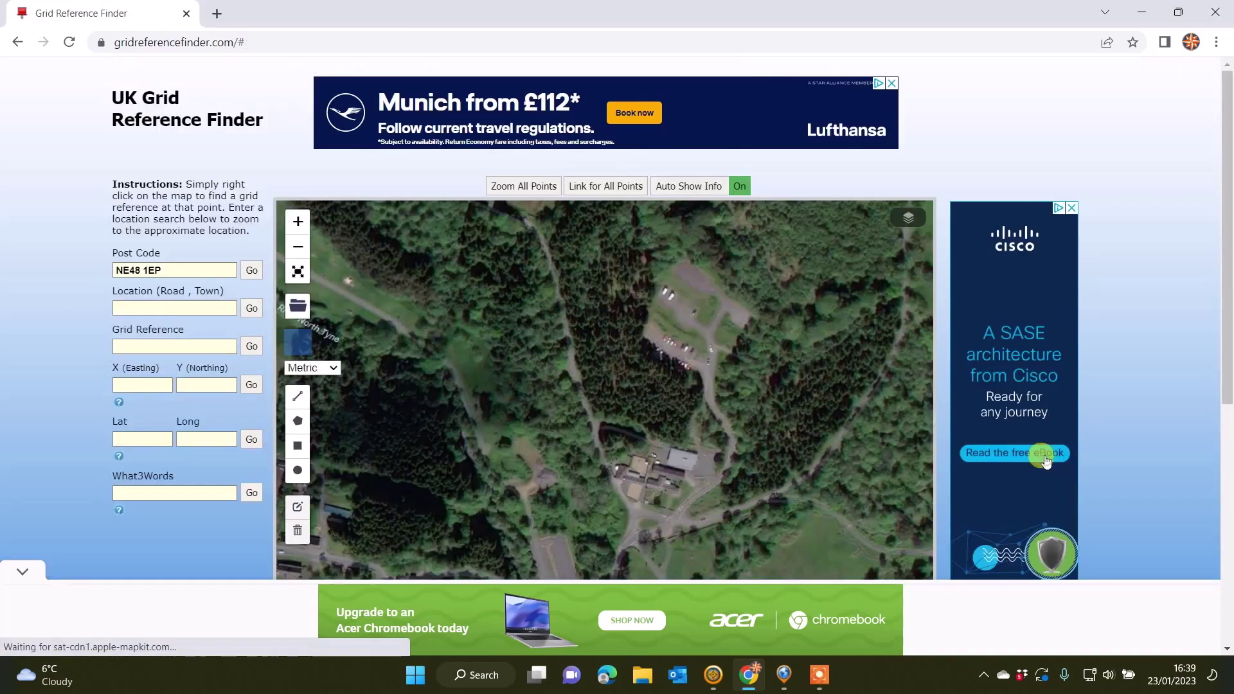
{"action": "scroll", "coordinate": [1068, 525], "scroll_direction": "down", "scroll_amount": 4}
{"action": "scroll", "coordinate": [878, 562], "scroll_direction": "down", "scroll_amount": 3}
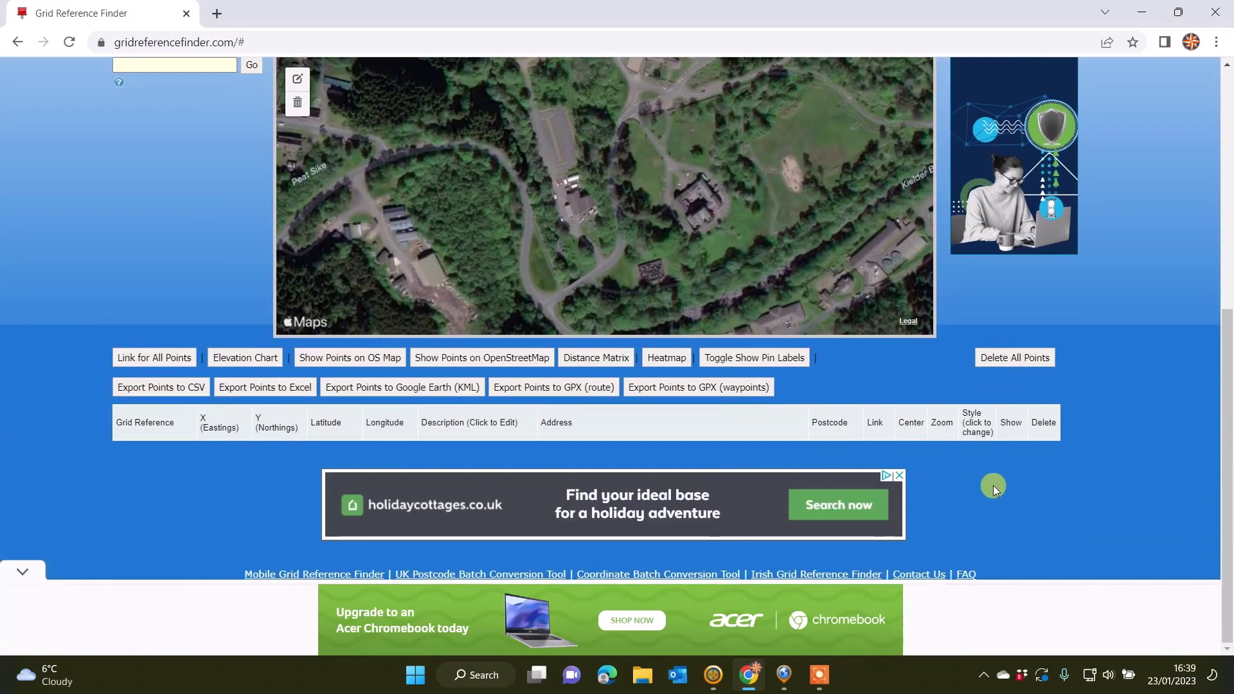
{"action": "scroll", "coordinate": [94, 264], "scroll_direction": "up", "scroll_amount": 5}
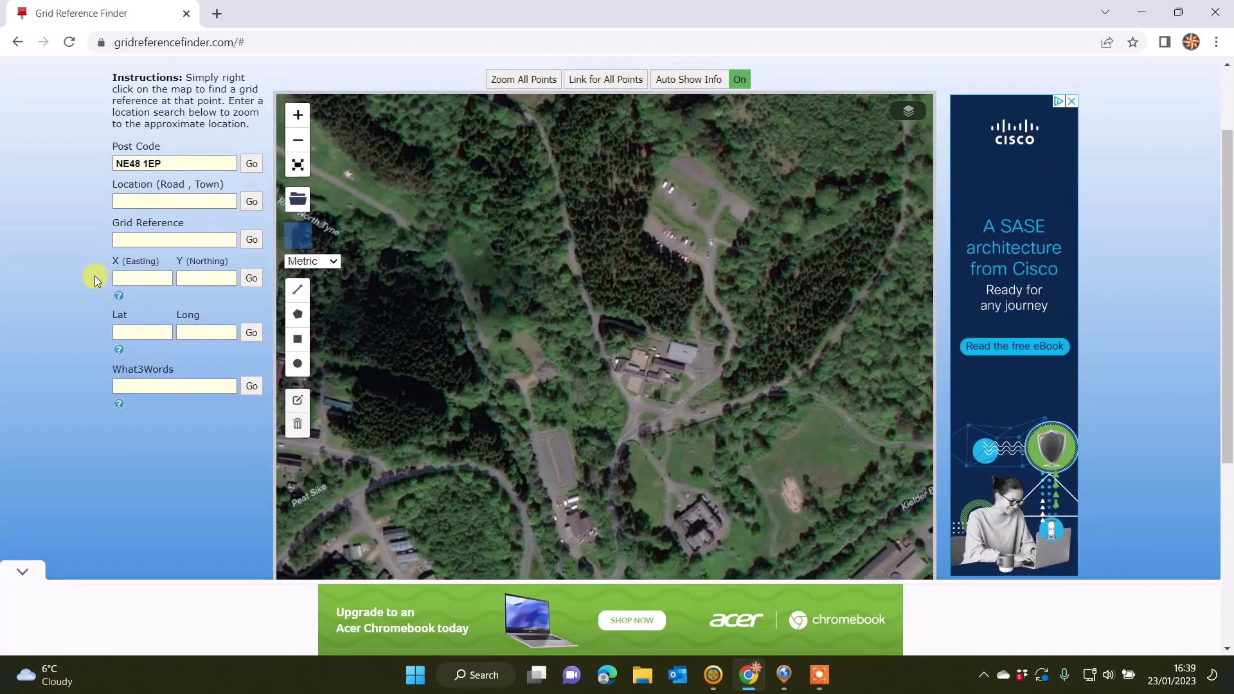
{"action": "left_click_drag", "start_coordinate": [201, 163], "coordinate": [1, 166]}
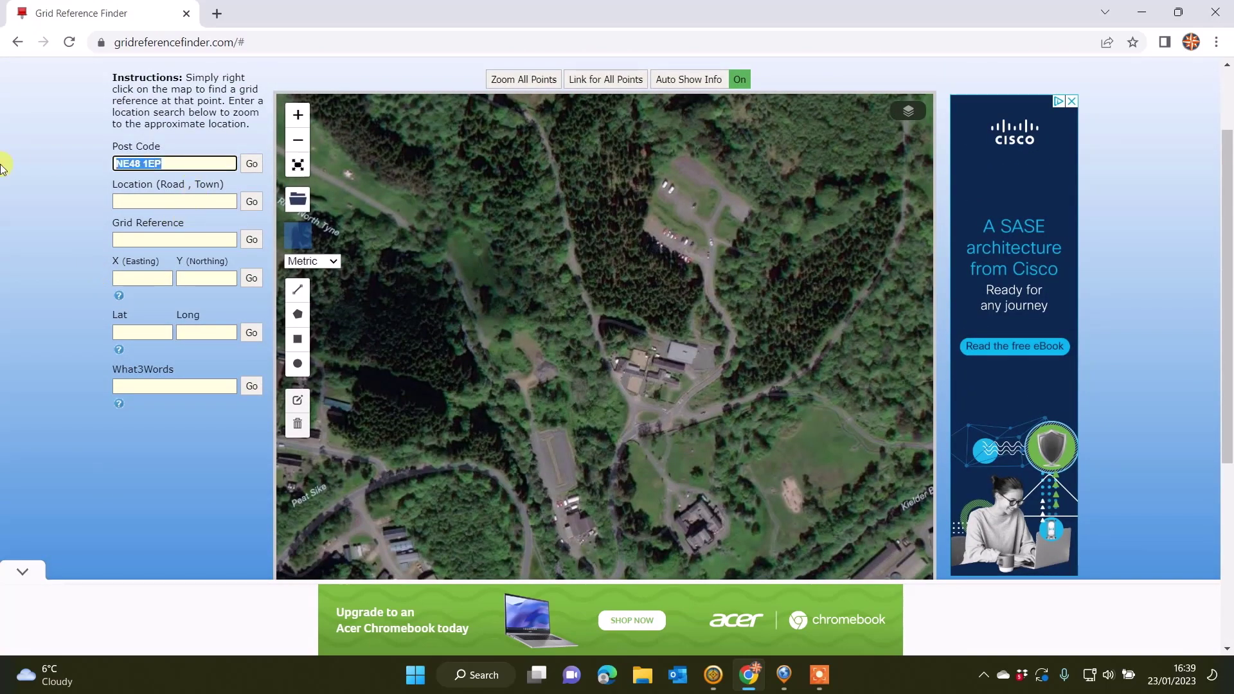
{"action": "key", "text": "BackSpace"}
{"action": "type", "text": "NE"}
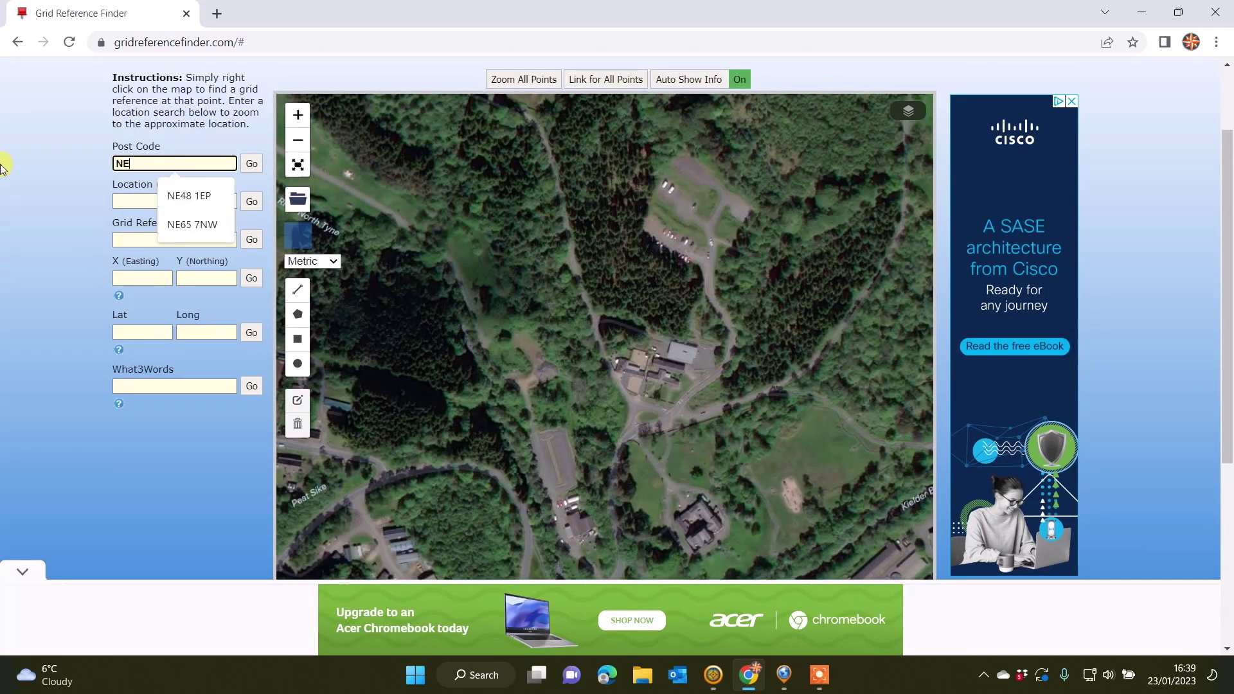
{"action": "type", "text": "65 7"}
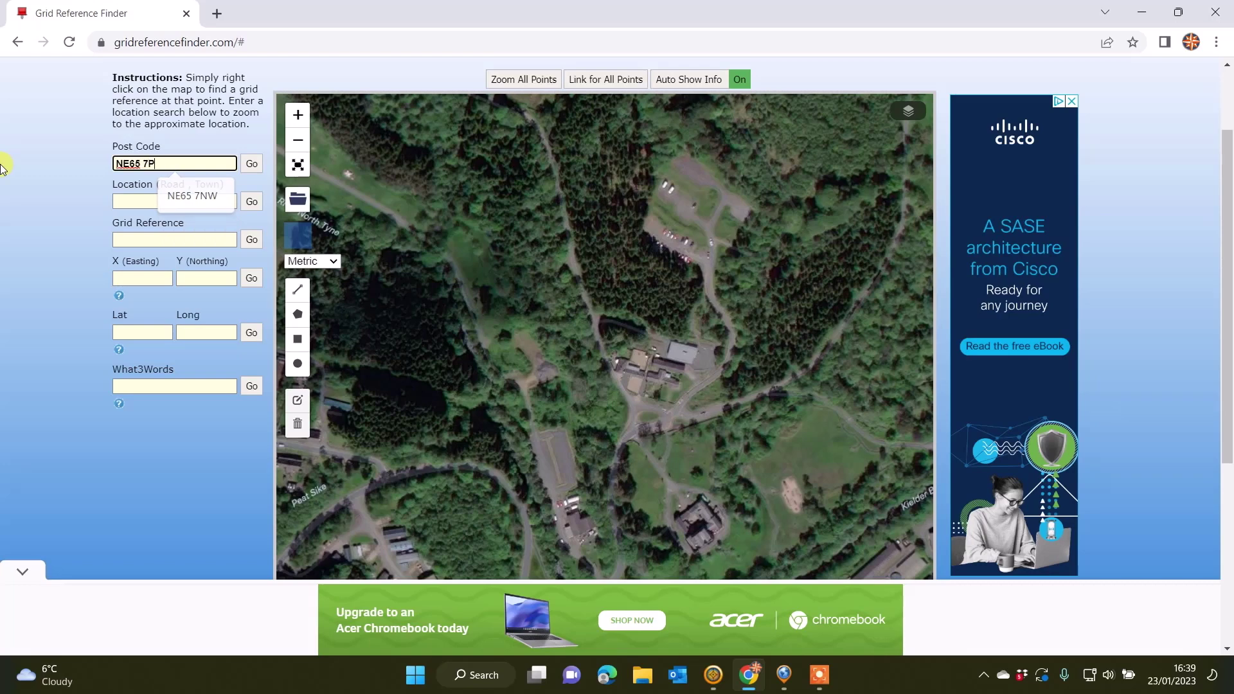
{"action": "type", "text": "P"}
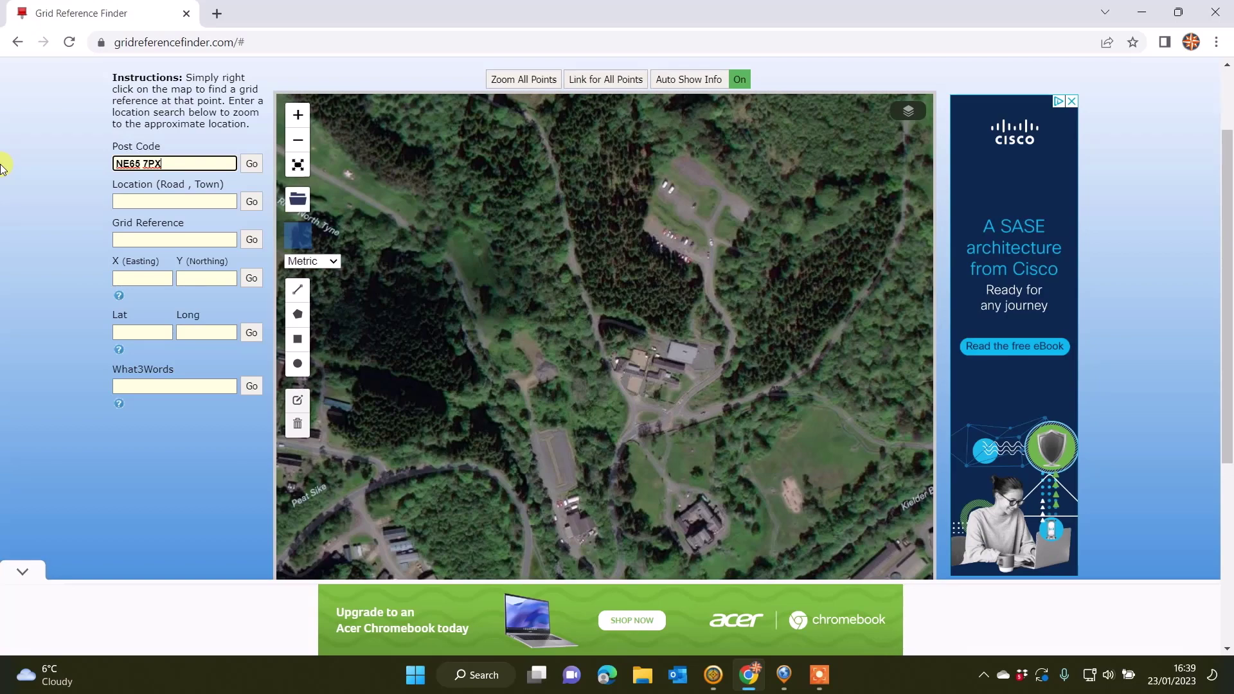
{"action": "left_click", "coordinate": [253, 170]}
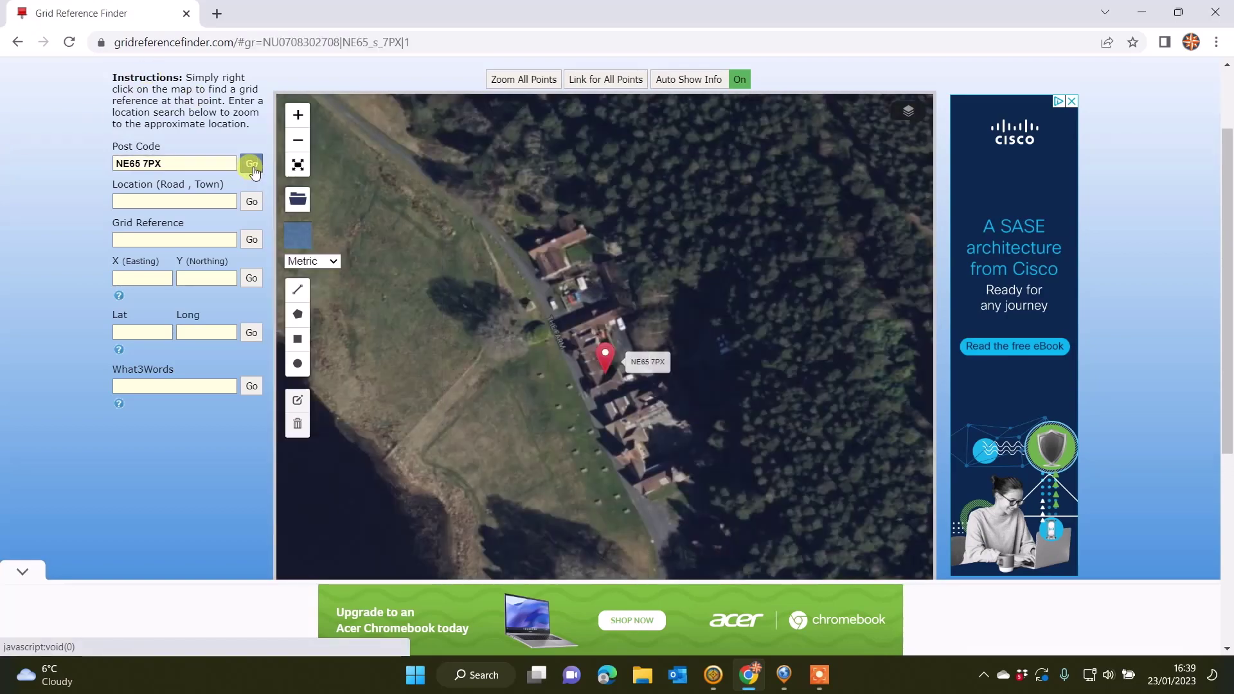
{"action": "scroll", "coordinate": [637, 354], "scroll_direction": "down", "scroll_amount": 2}
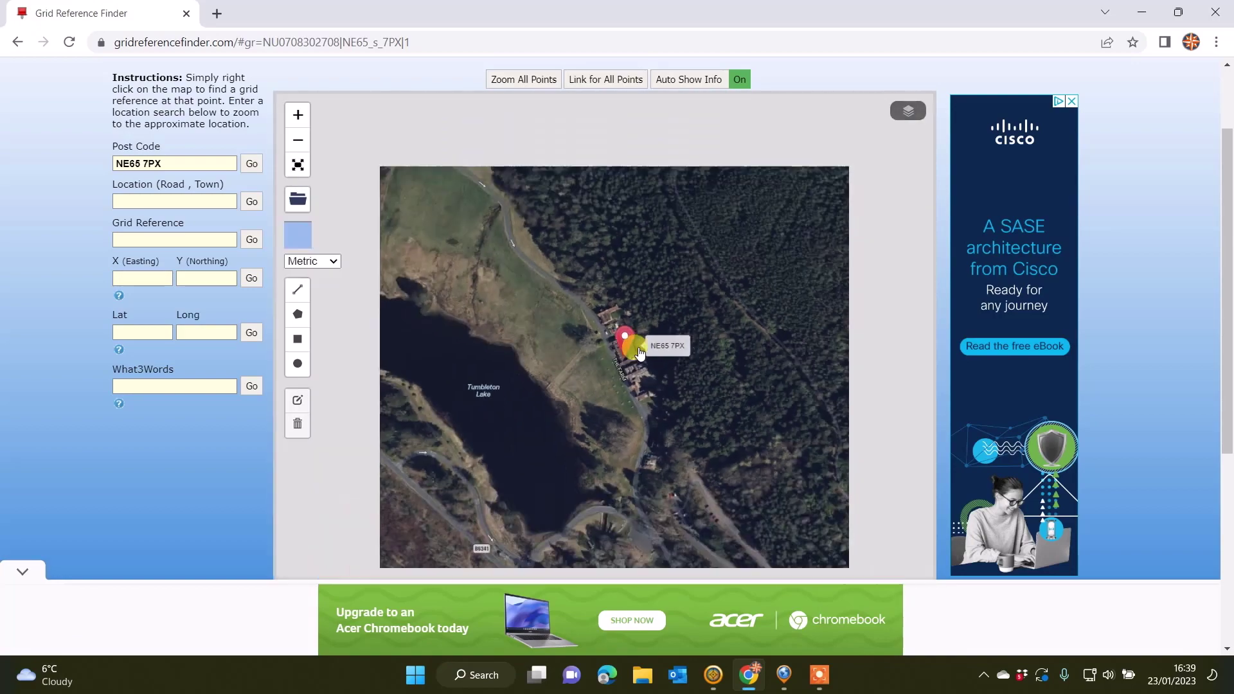
{"action": "scroll", "coordinate": [639, 353], "scroll_direction": "down", "scroll_amount": 1}
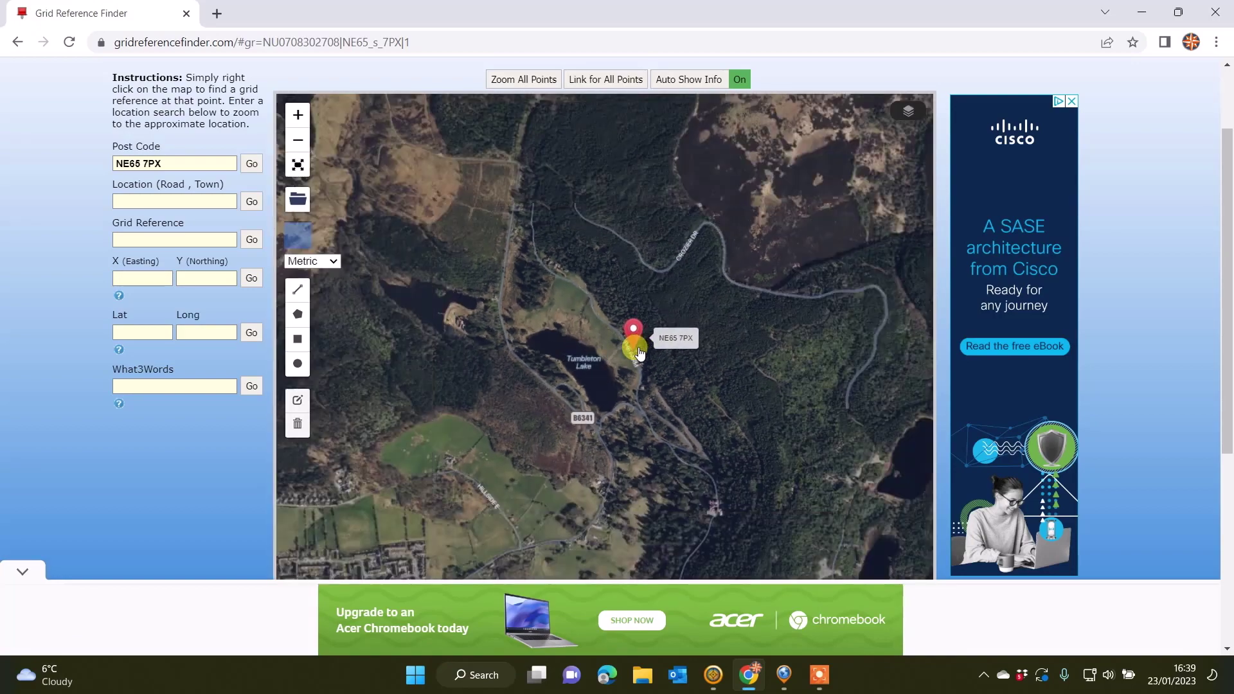
{"action": "scroll", "coordinate": [636, 347], "scroll_direction": "down", "scroll_amount": 1}
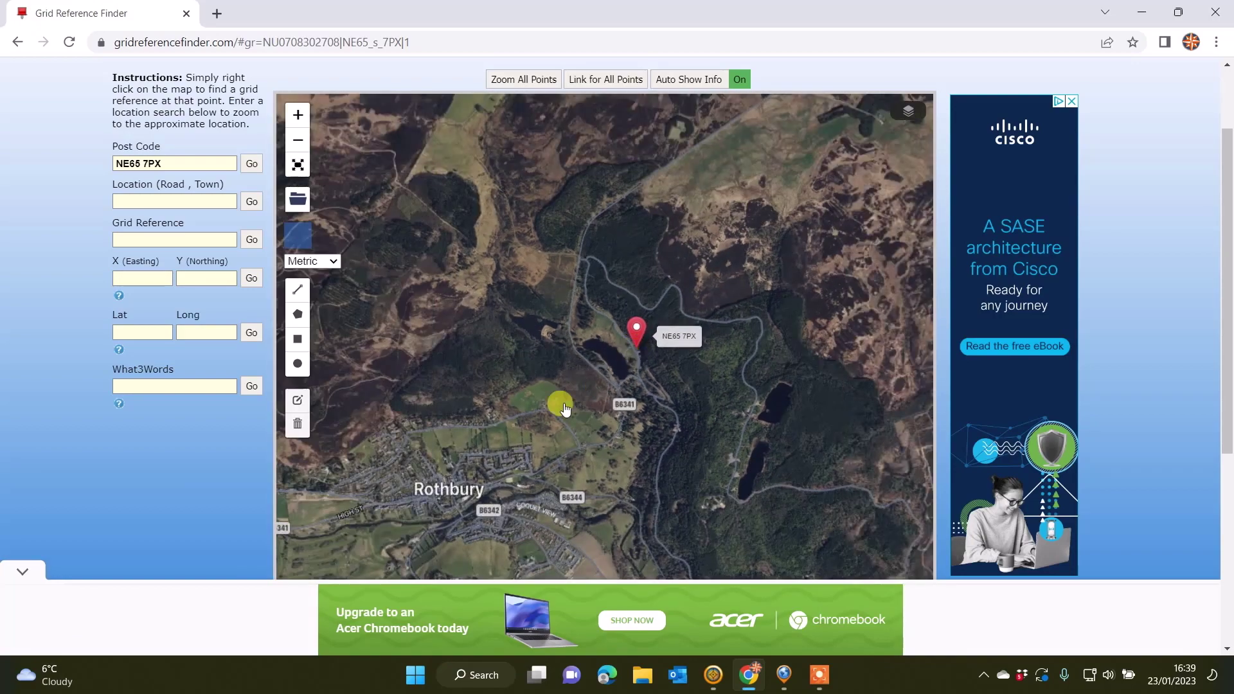
{"action": "scroll", "coordinate": [633, 350], "scroll_direction": "up", "scroll_amount": 2}
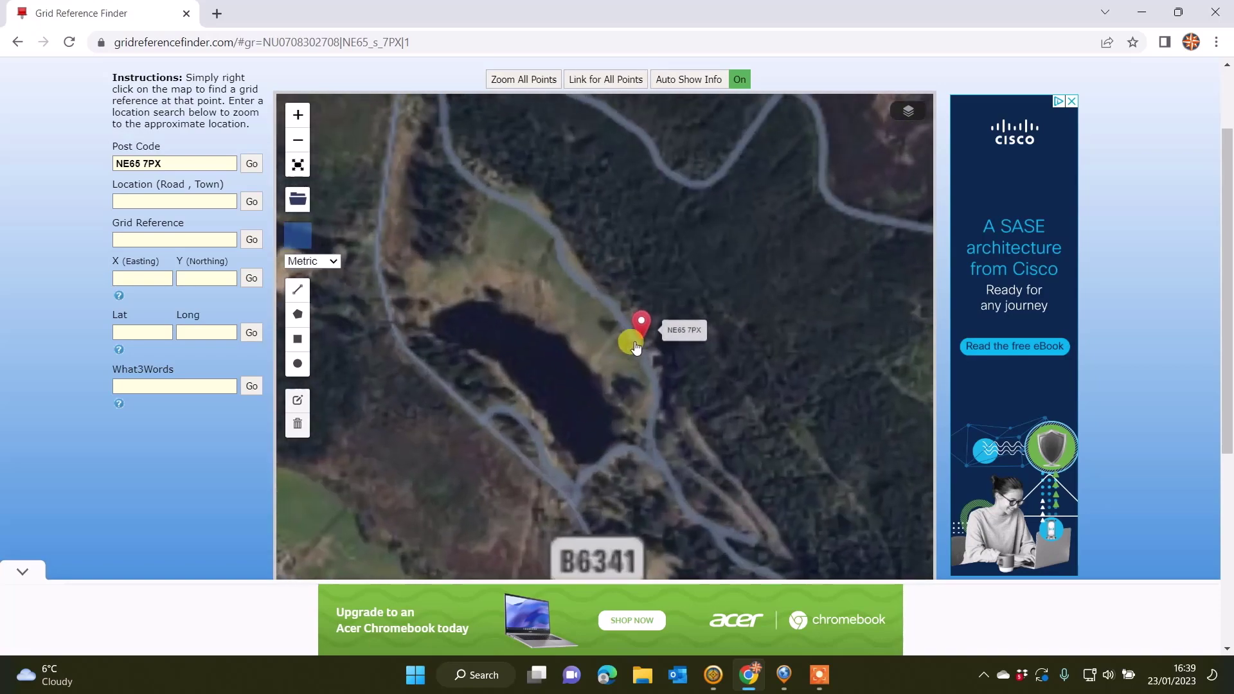
{"action": "scroll", "coordinate": [635, 347], "scroll_direction": "up", "scroll_amount": 2}
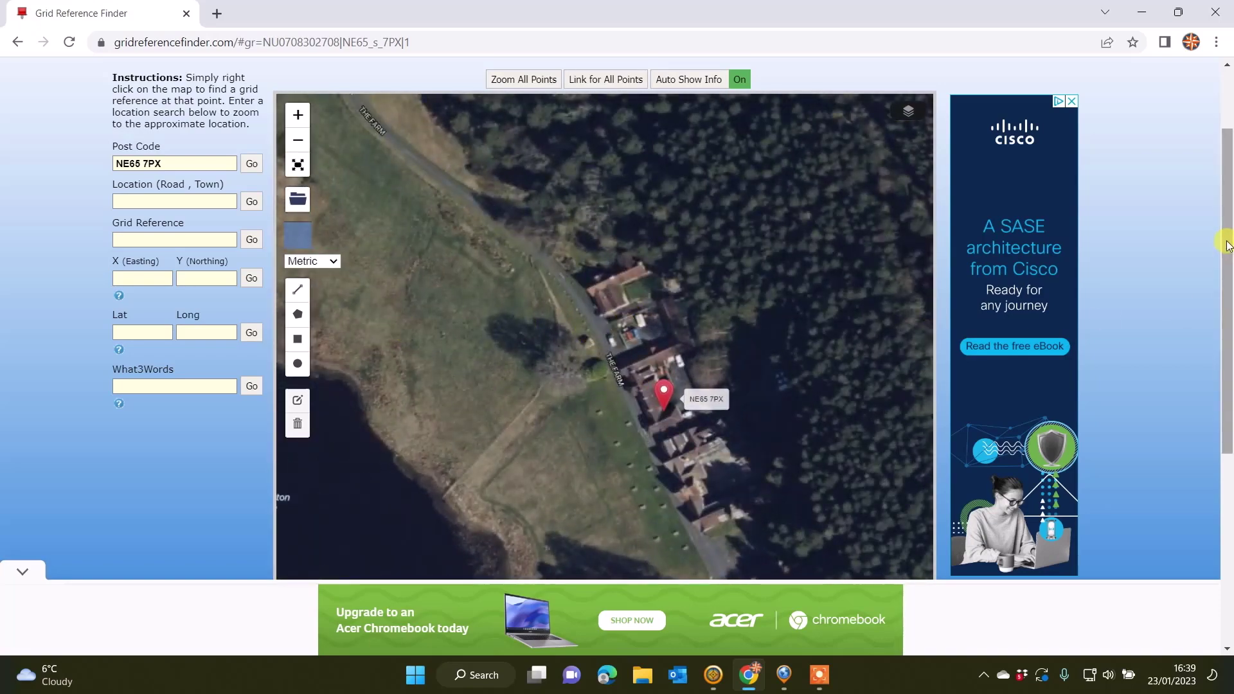
{"action": "left_click_drag", "start_coordinate": [1228, 244], "coordinate": [1216, 433]}
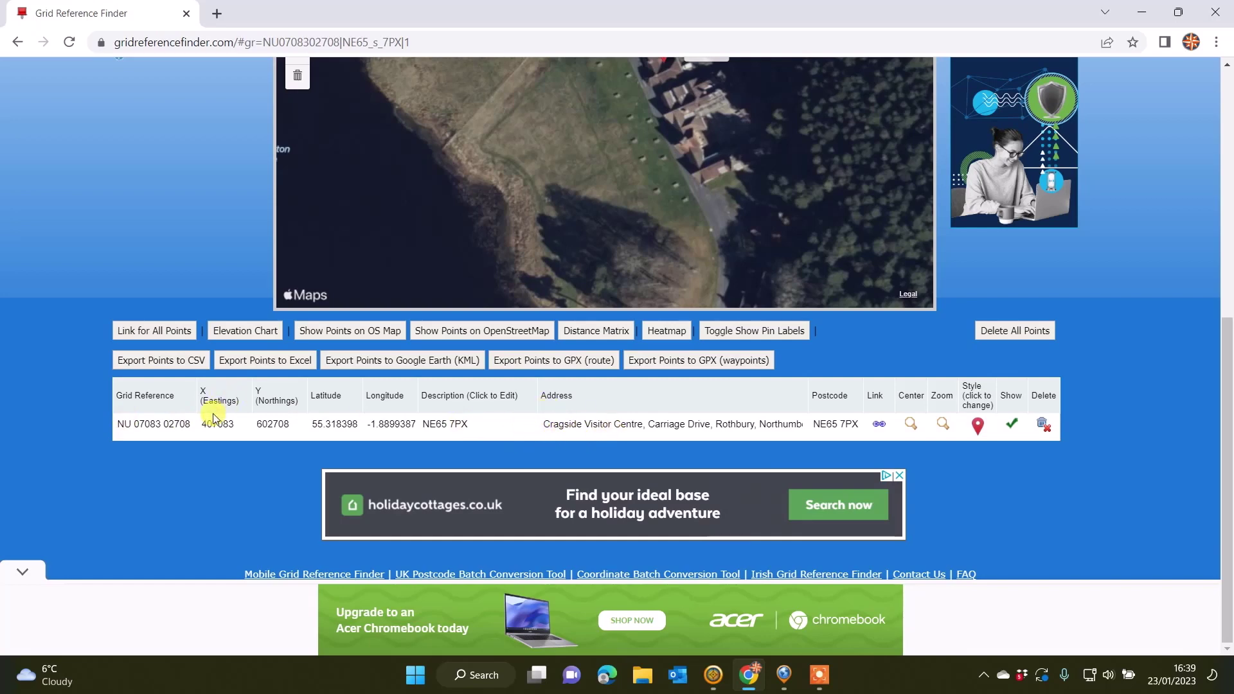
{"action": "left_click_drag", "start_coordinate": [193, 422], "coordinate": [102, 419]}
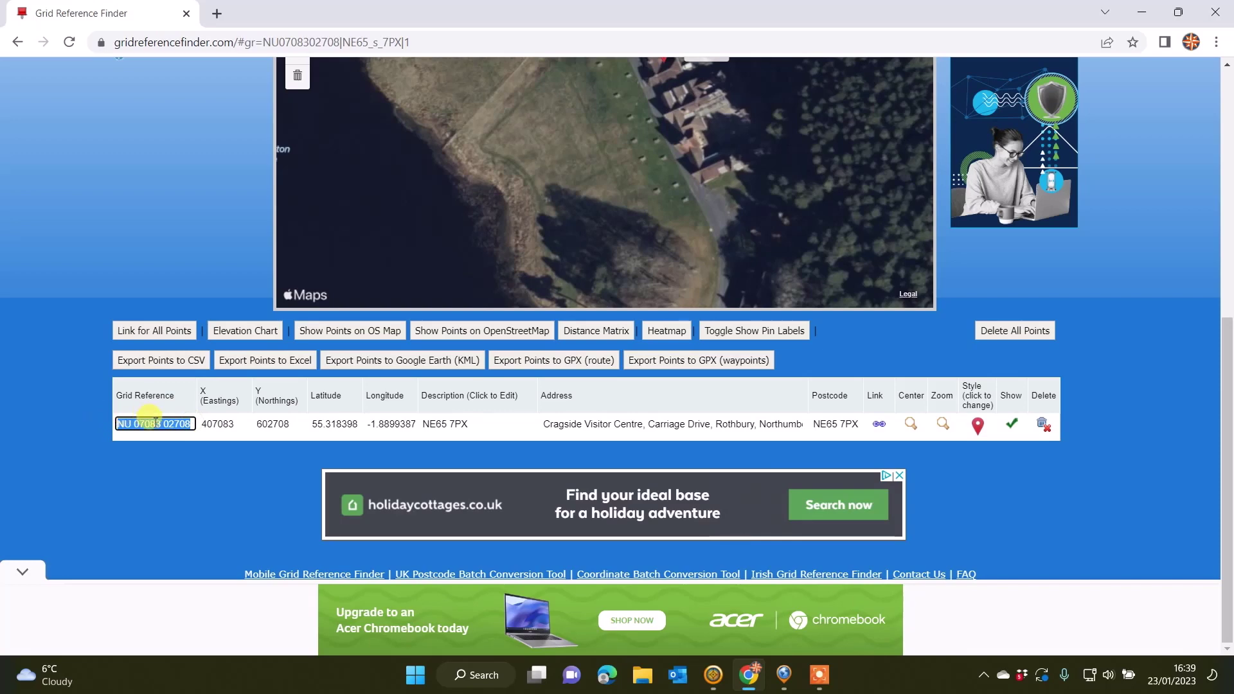
{"action": "right_click", "coordinate": [154, 428]}
{"action": "left_click", "coordinate": [220, 439]}
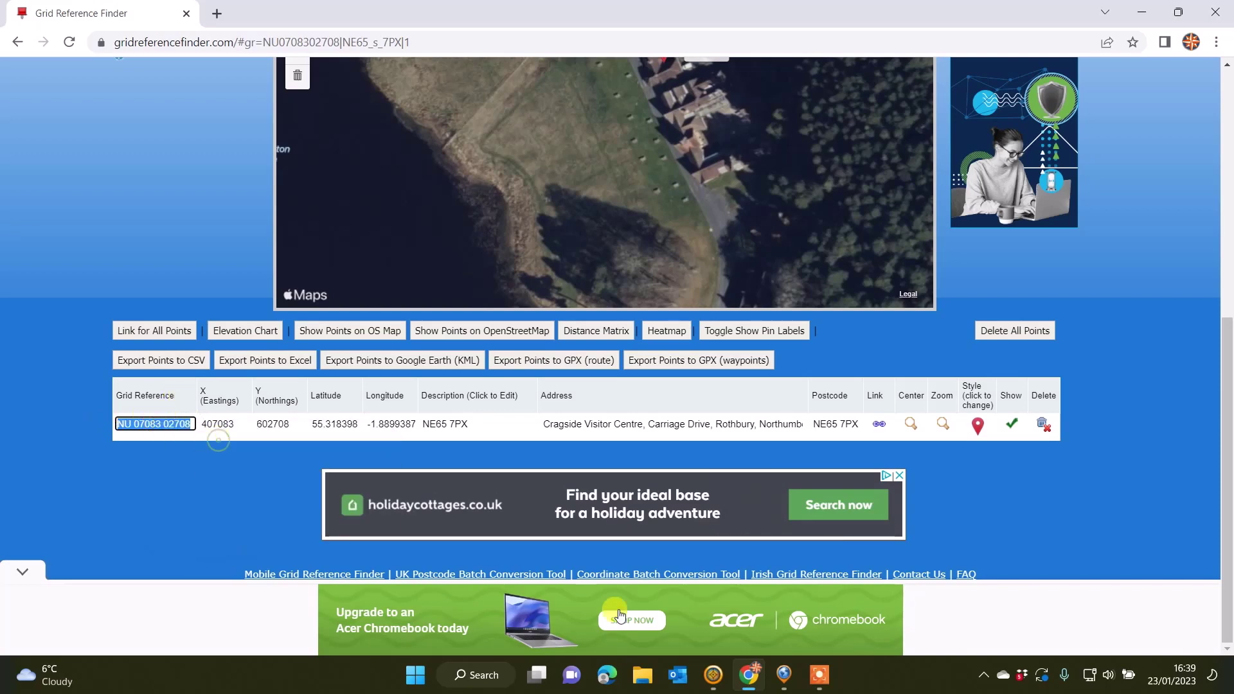
{"action": "left_click", "coordinate": [713, 674]}
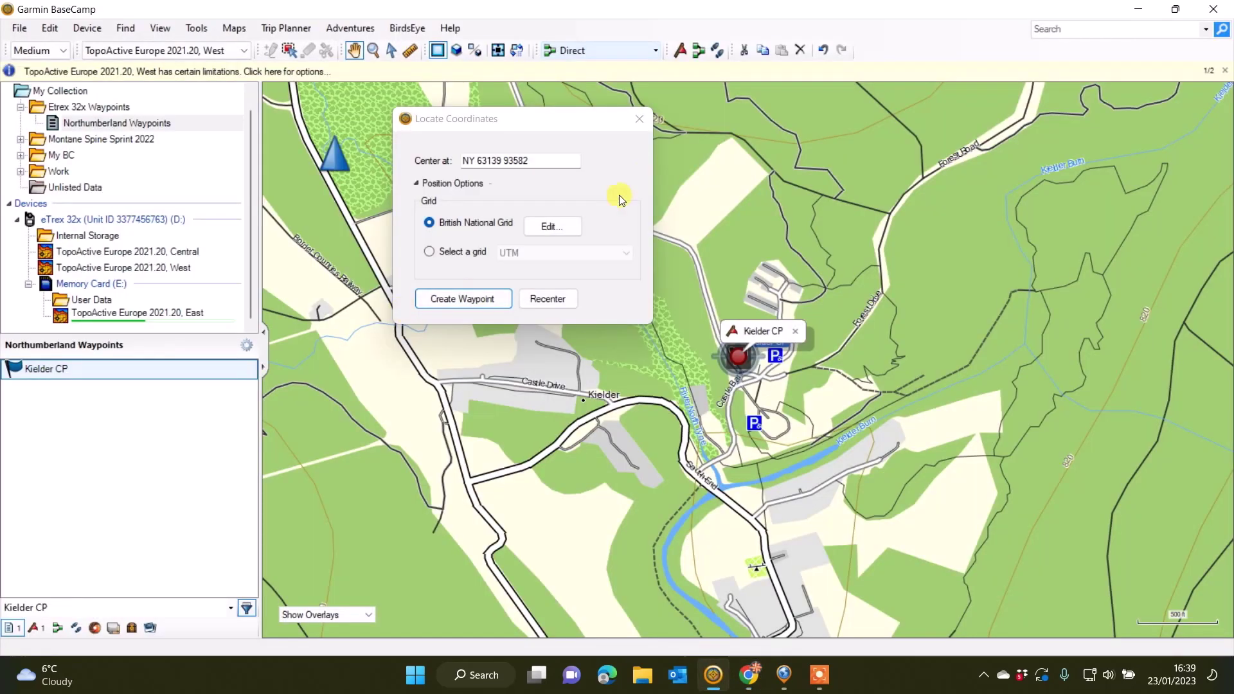
{"action": "left_click", "coordinate": [643, 117]}
{"action": "left_click", "coordinate": [643, 117]}
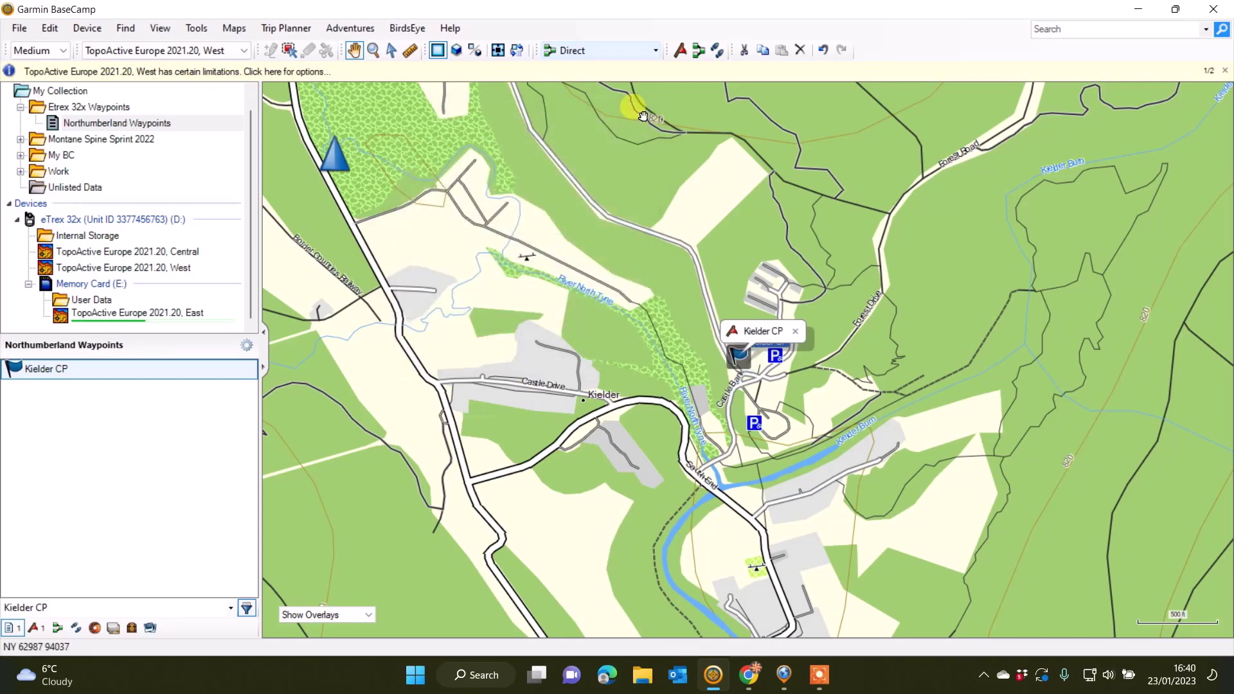
{"action": "left_click", "coordinate": [127, 30]}
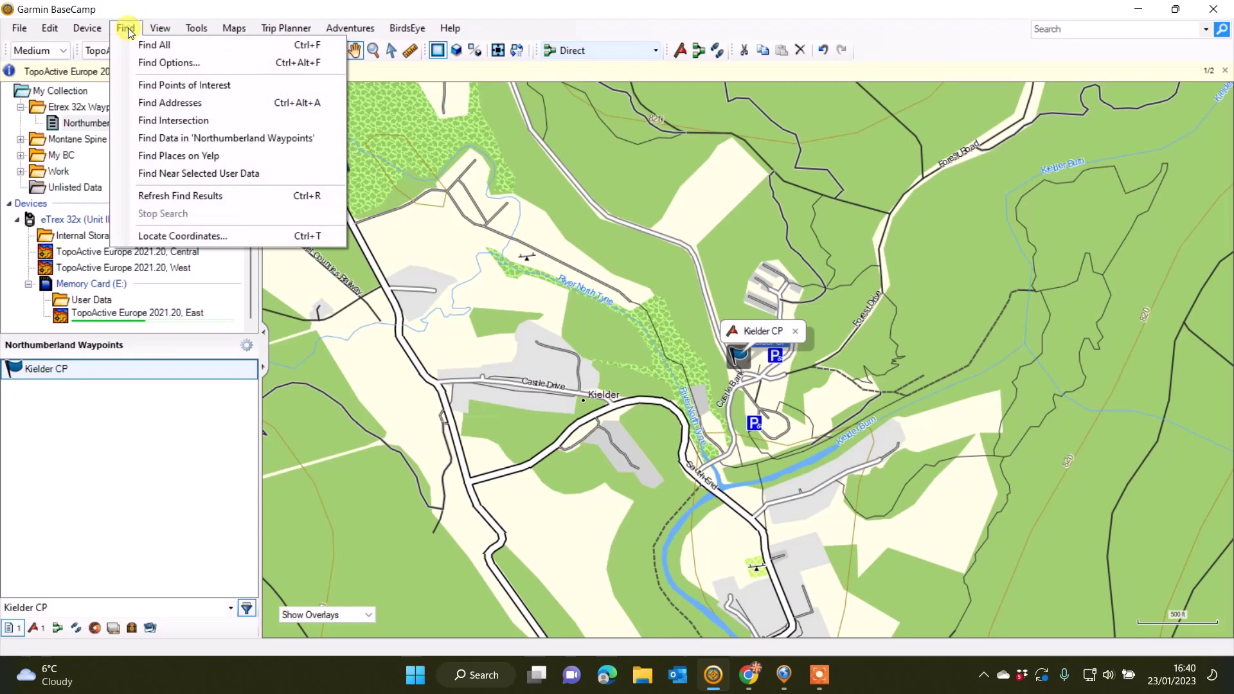
{"action": "left_click", "coordinate": [172, 237]}
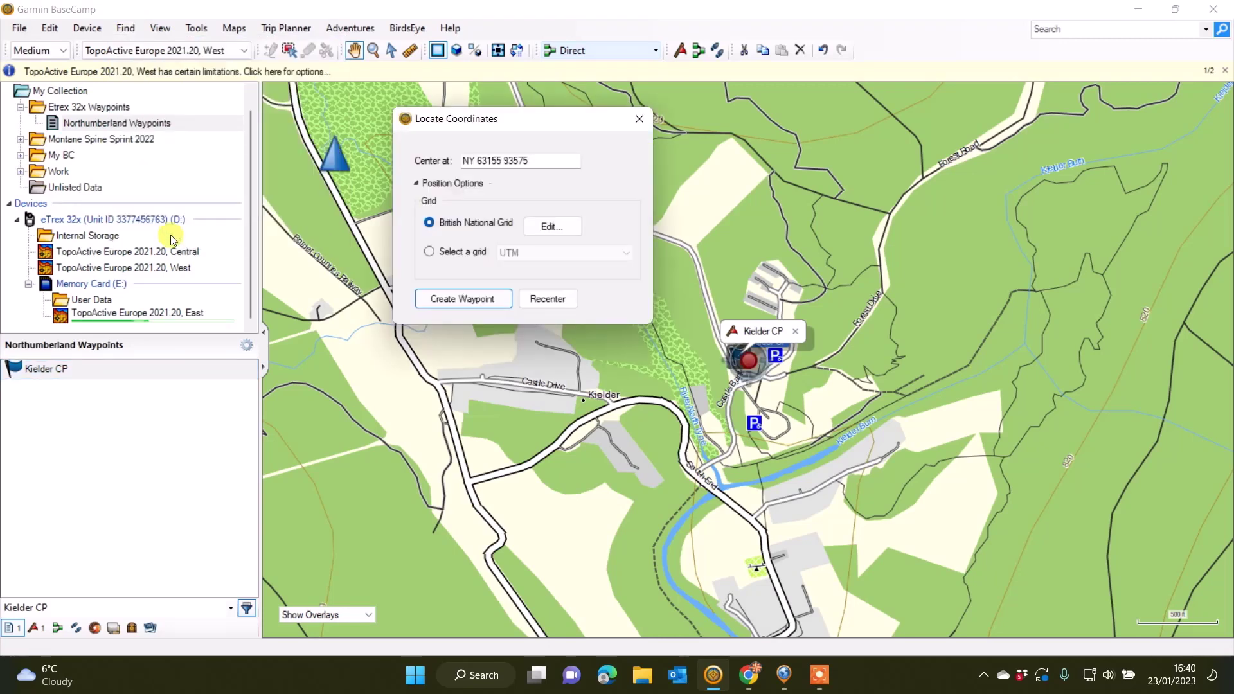
{"action": "left_click_drag", "start_coordinate": [548, 162], "coordinate": [275, 159]}
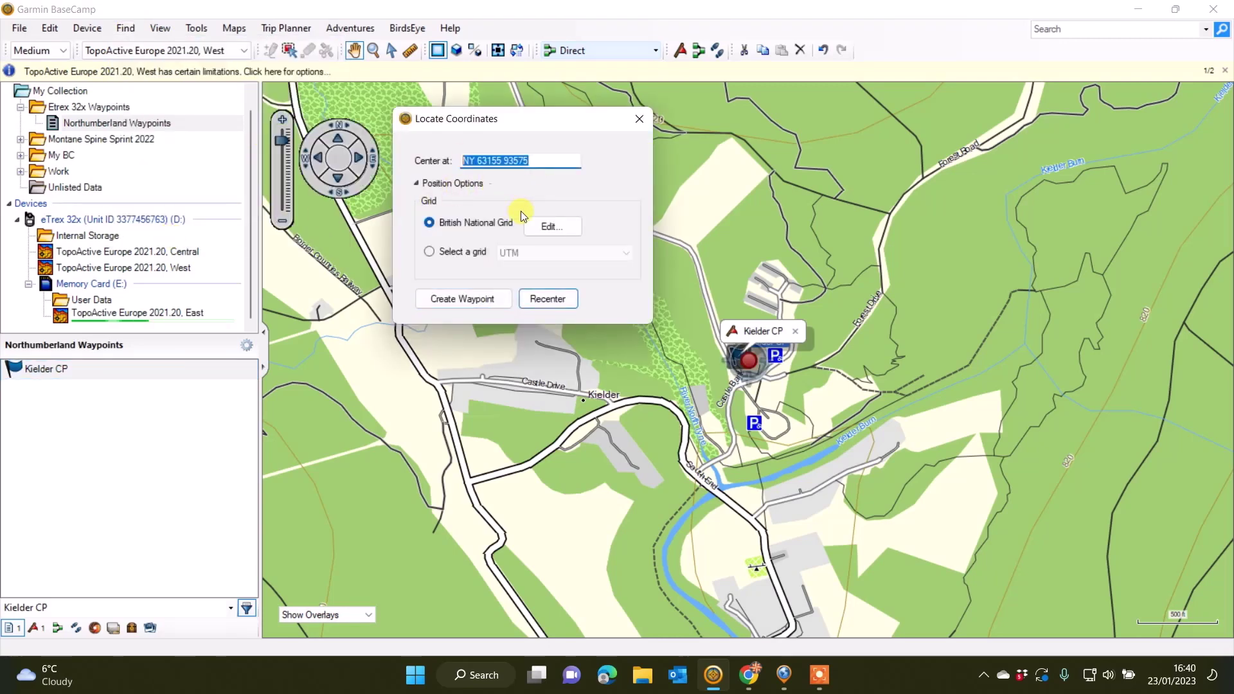
{"action": "key", "text": "BackSpace"}
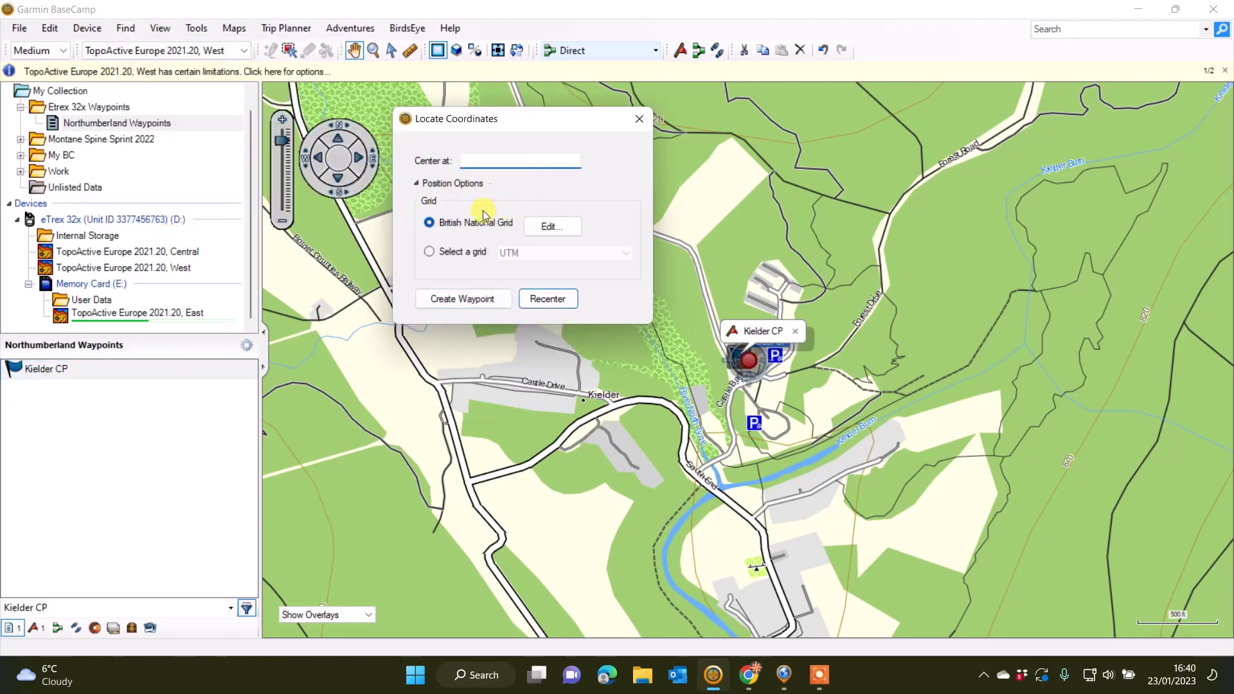
{"action": "right_click", "coordinate": [501, 165]}
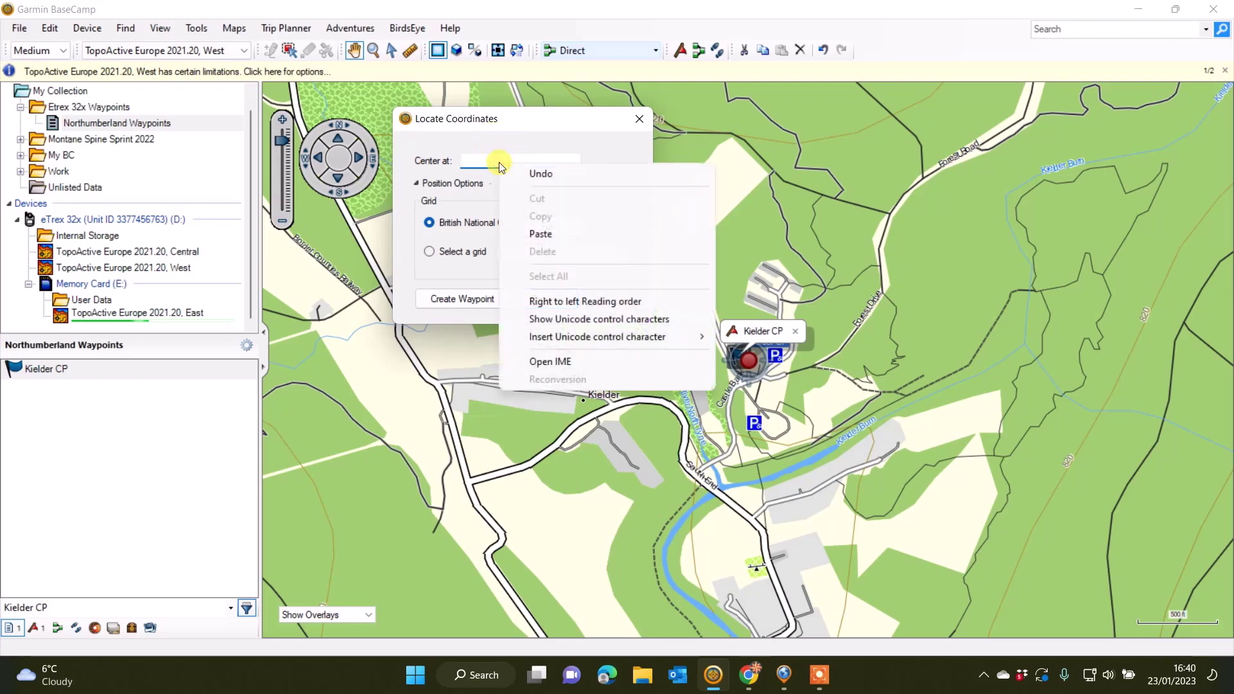
{"action": "left_click", "coordinate": [543, 233]}
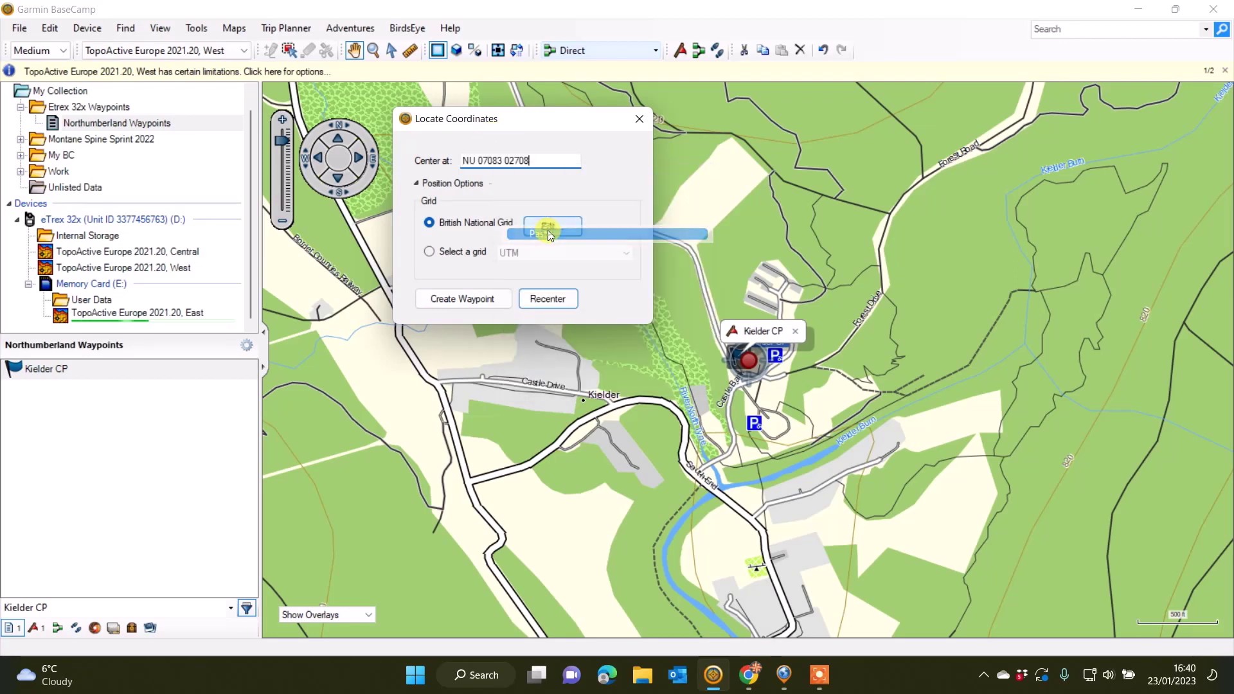
{"action": "left_click", "coordinate": [547, 299]}
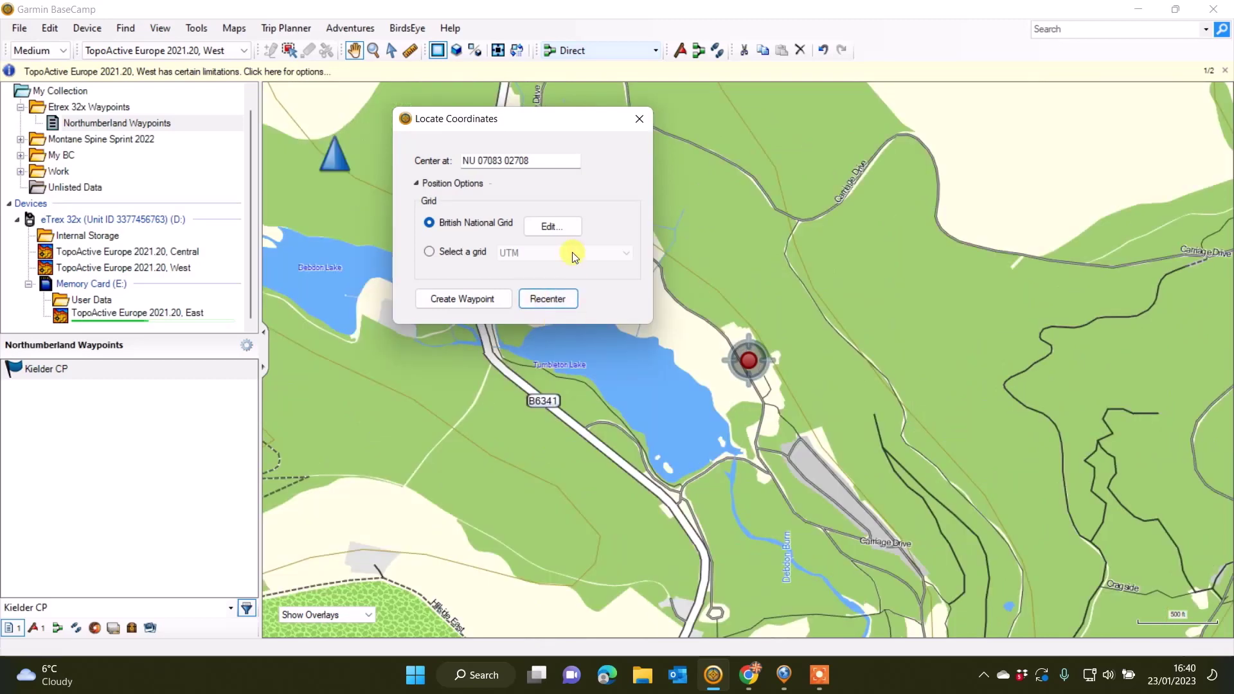
{"action": "left_click_drag", "start_coordinate": [559, 113], "coordinate": [1053, 152]}
{"action": "scroll", "coordinate": [811, 321], "scroll_direction": "down", "scroll_amount": 1}
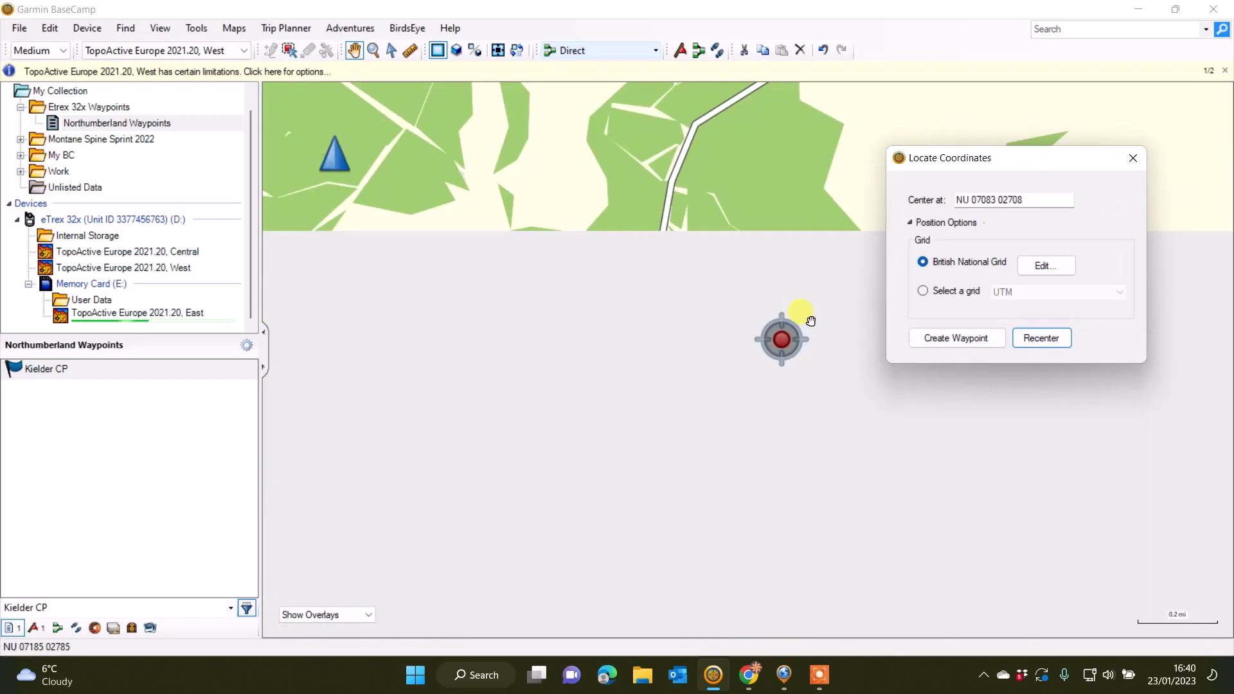
{"action": "scroll", "coordinate": [796, 347], "scroll_direction": "down", "scroll_amount": 2}
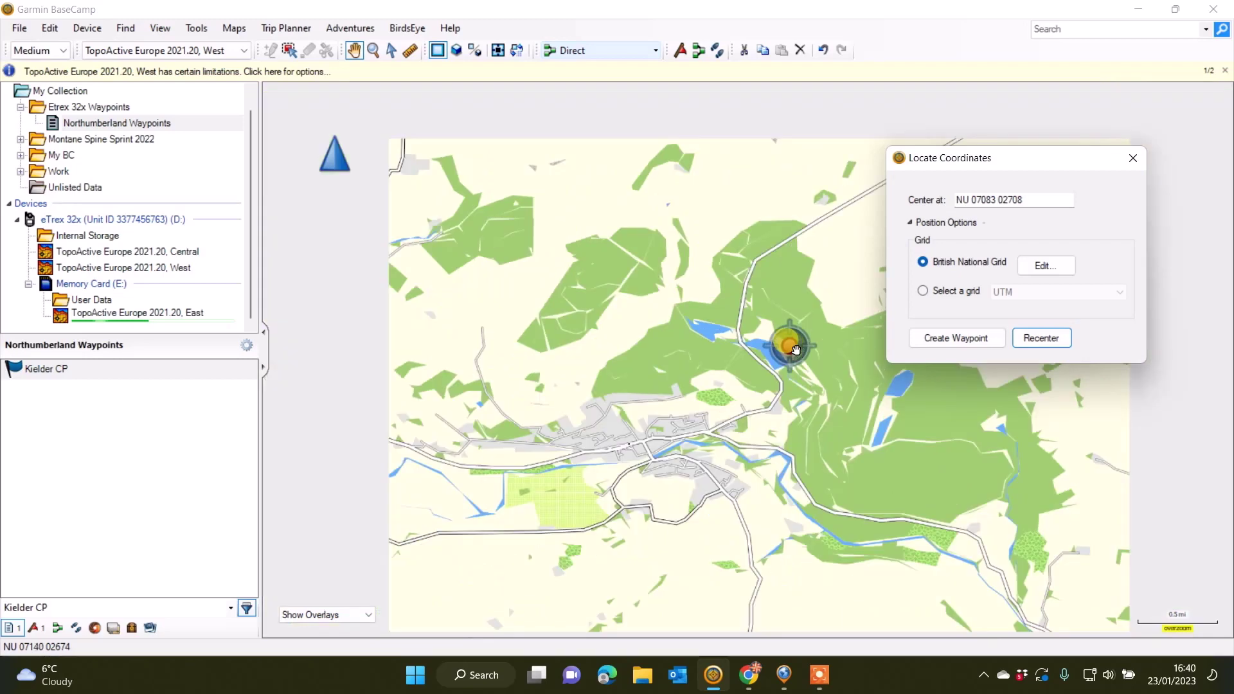
{"action": "scroll", "coordinate": [796, 349], "scroll_direction": "up", "scroll_amount": 4}
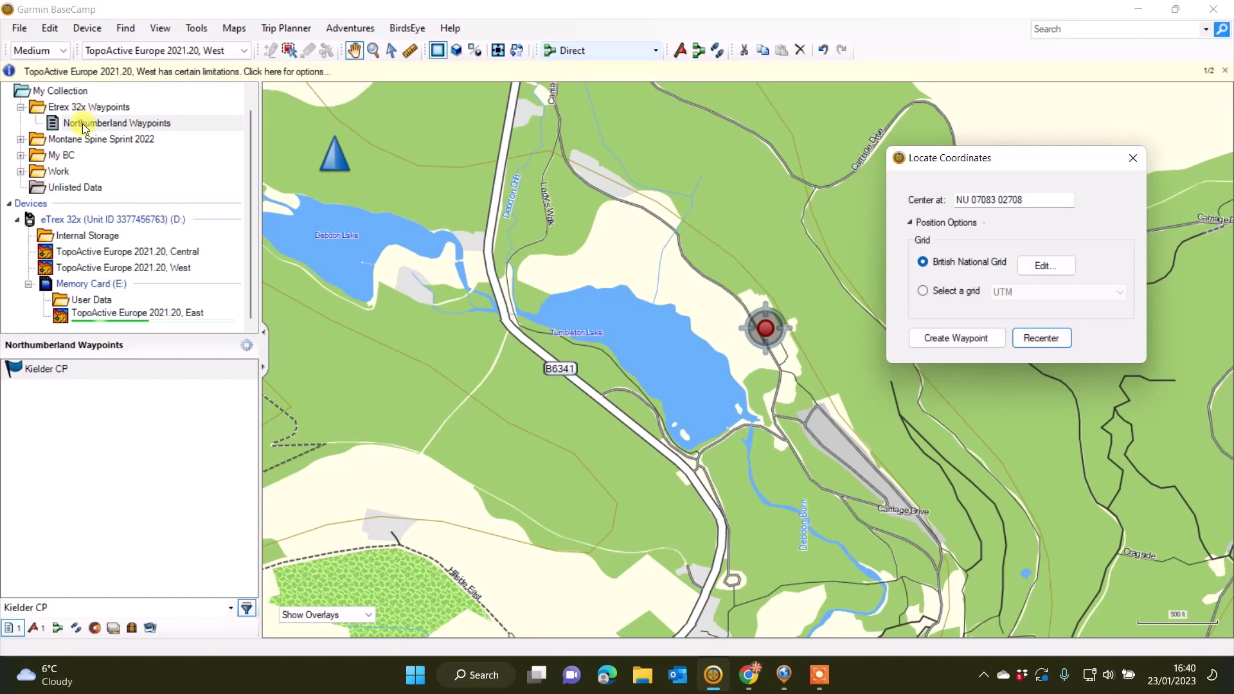
{"action": "left_click", "coordinate": [137, 130]}
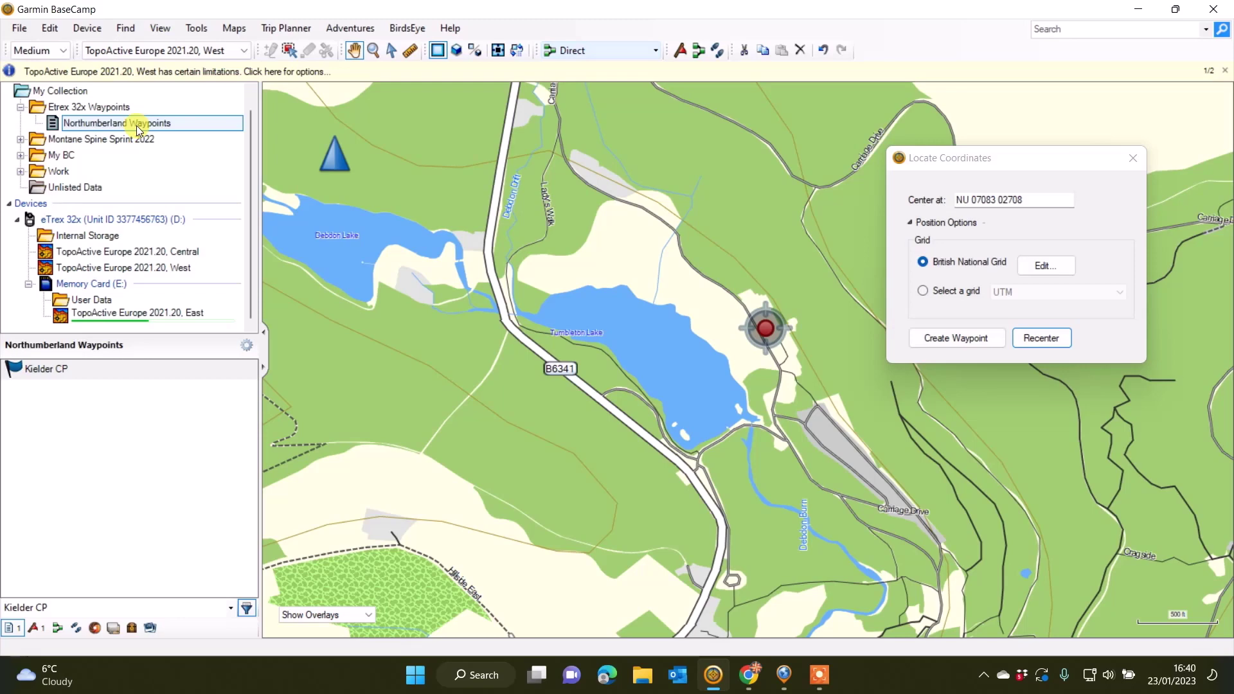
{"action": "left_click", "coordinate": [956, 338]}
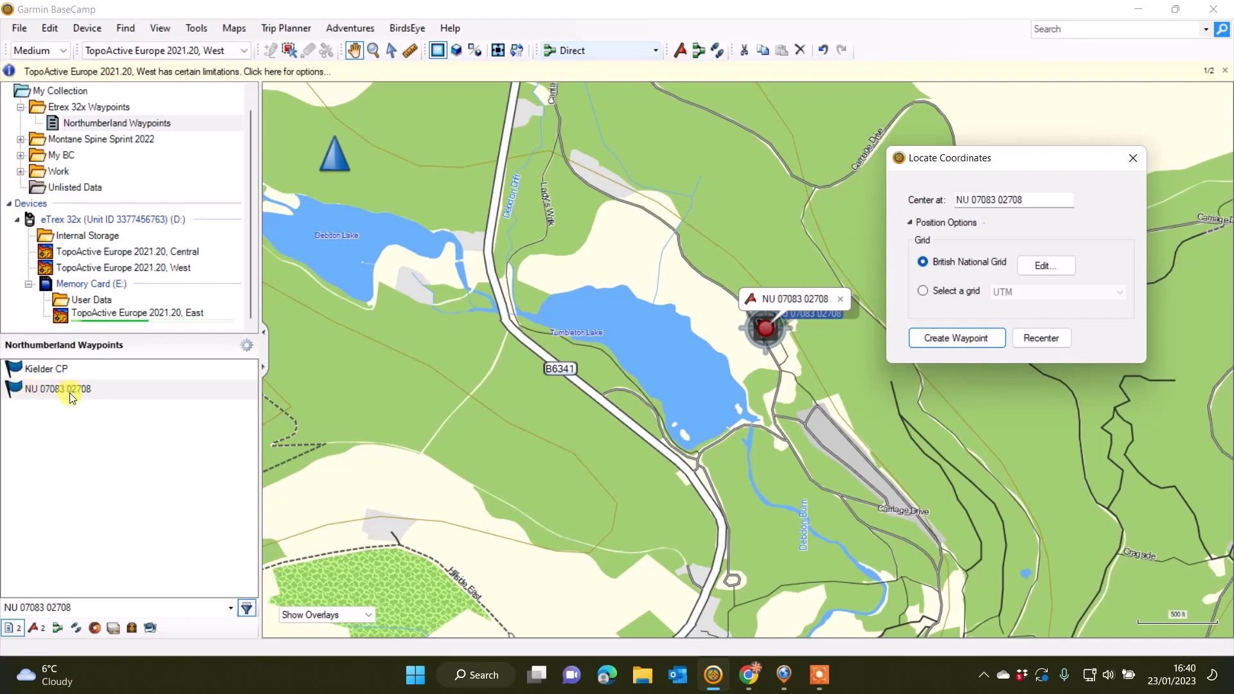
{"action": "right_click", "coordinate": [17, 392]}
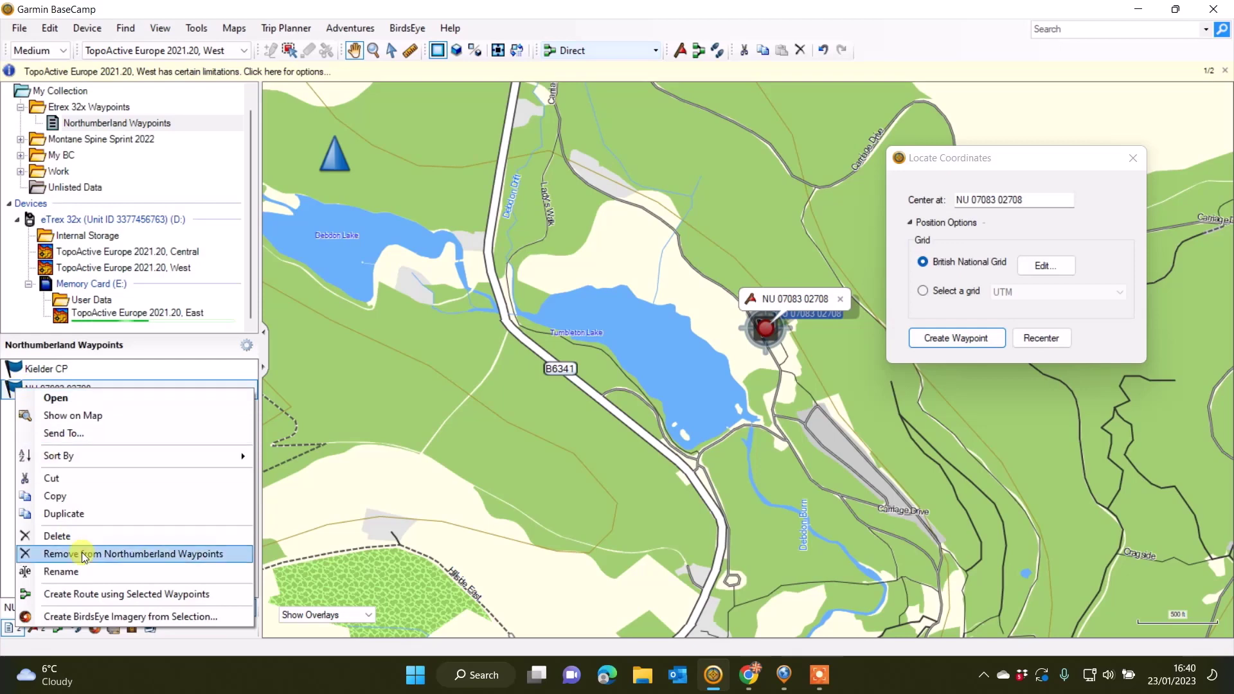
{"action": "left_click", "coordinate": [91, 572]}
{"action": "type", "text": "Cr"}
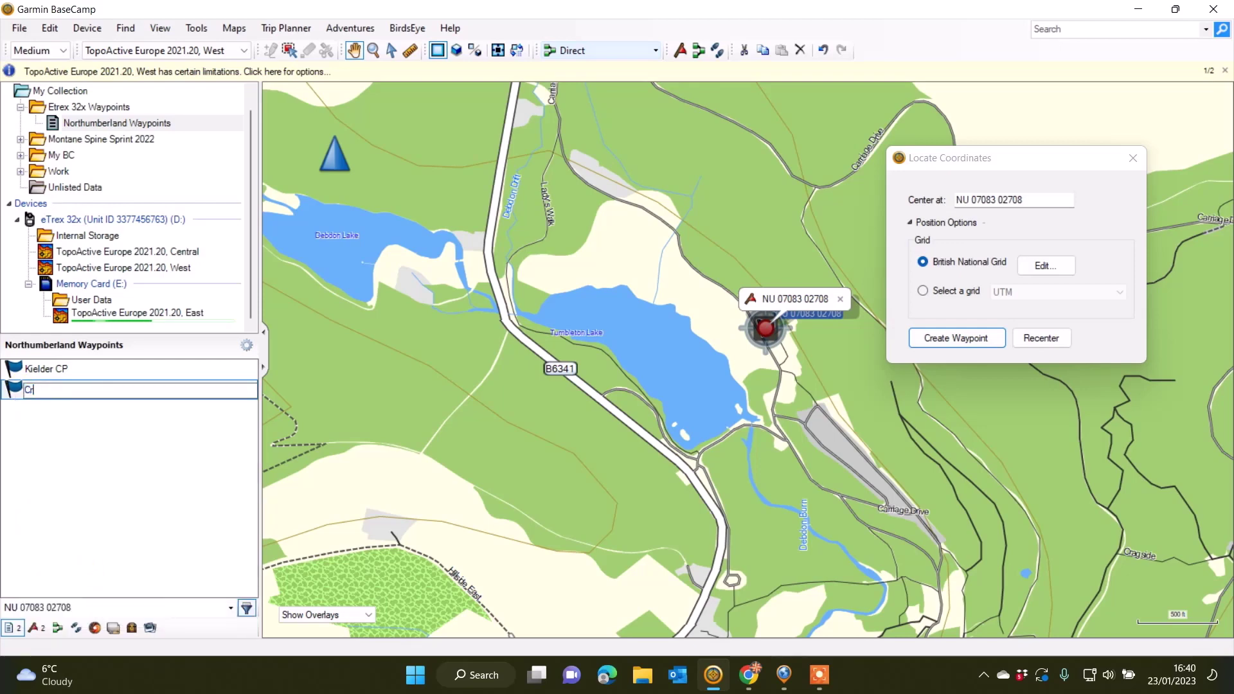
{"action": "type", "text": "agside CP"}
{"action": "key", "text": "Return"}
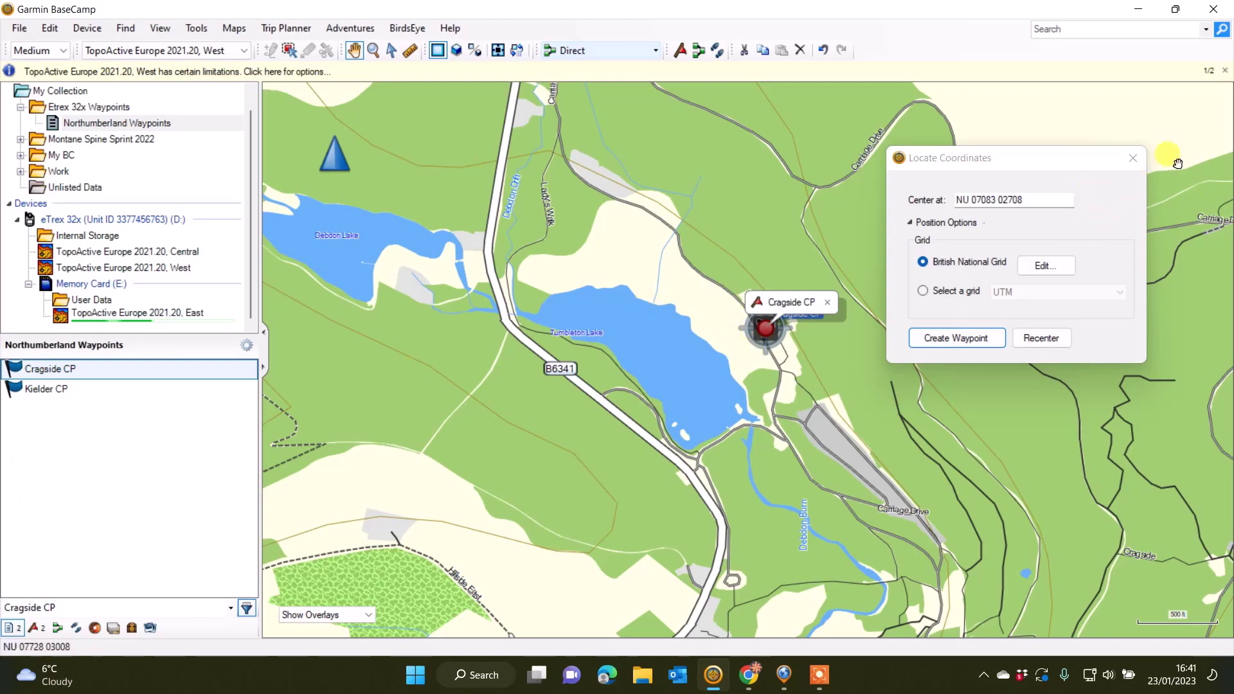
Close Locate Coordinates and send Northumberland Waypoints to the eTrex 32x Internal Storage
{"action": "left_click", "coordinate": [1133, 158]}
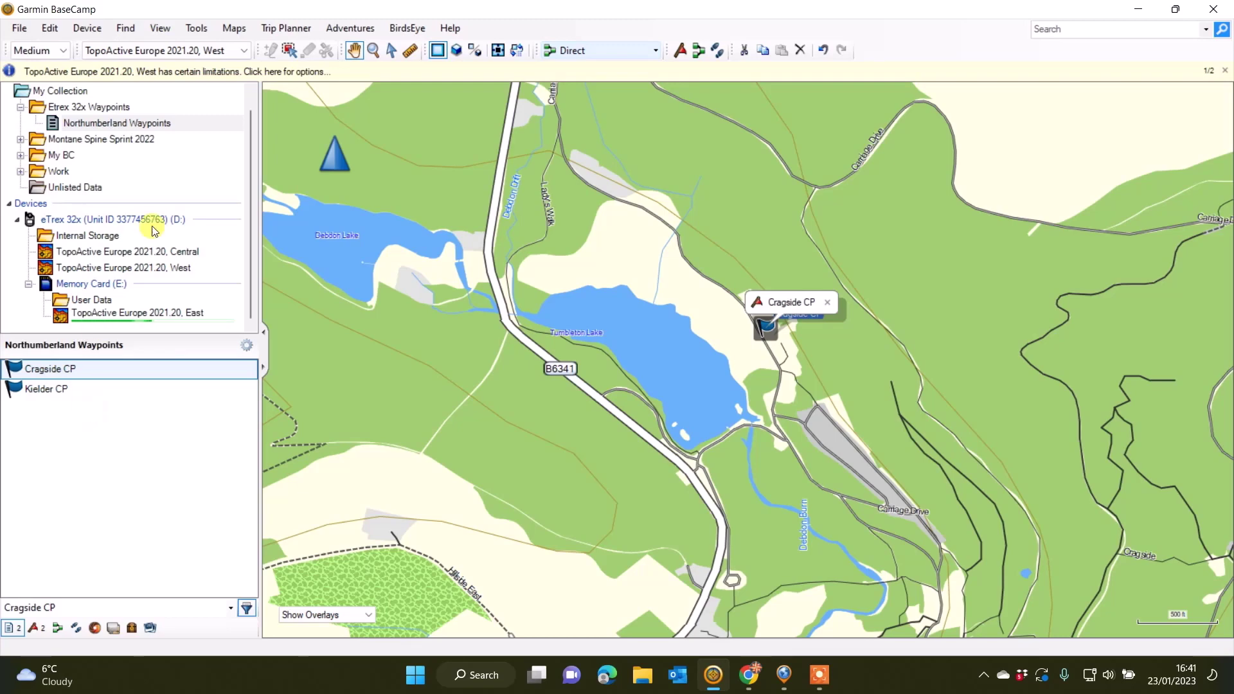
{"action": "scroll", "coordinate": [247, 178], "scroll_direction": "up", "scroll_amount": 1}
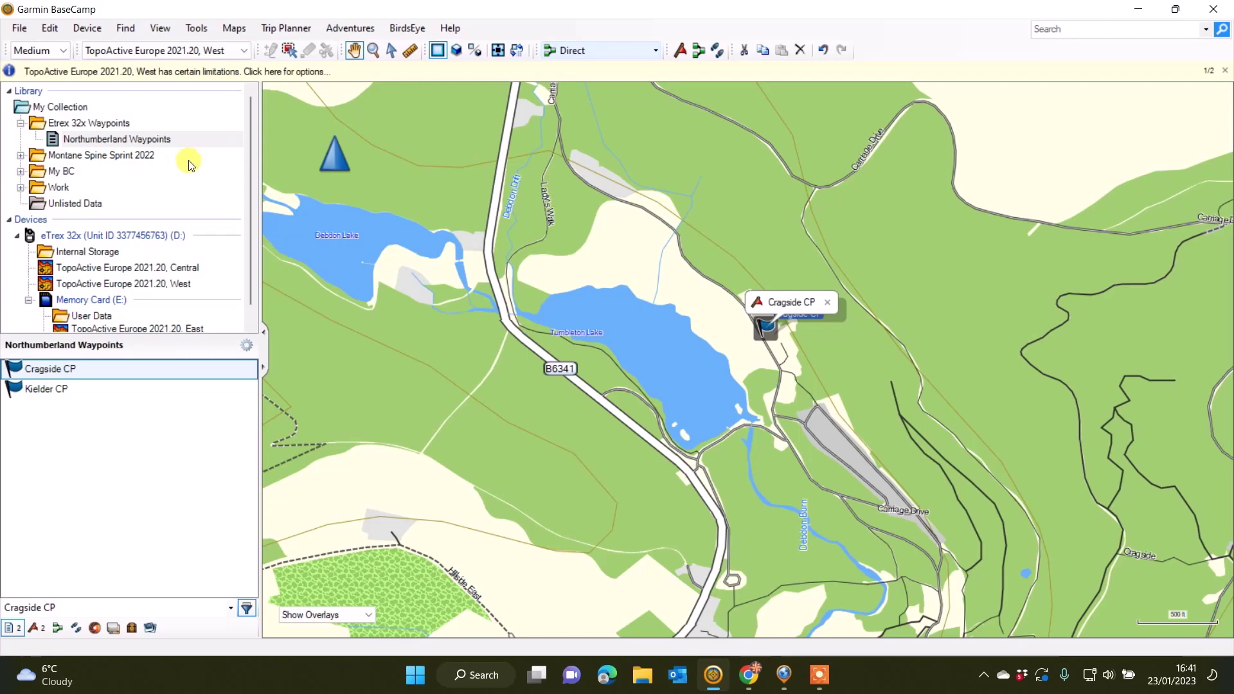
{"action": "left_click", "coordinate": [63, 142]}
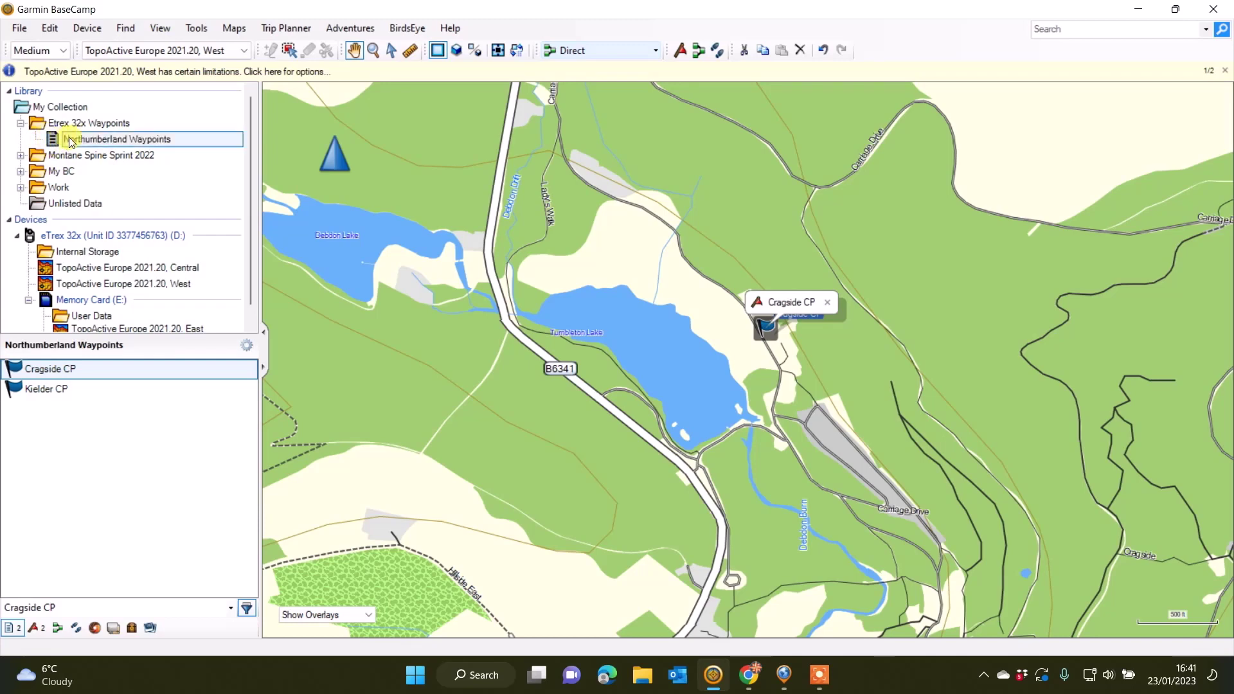
{"action": "right_click", "coordinate": [50, 141]}
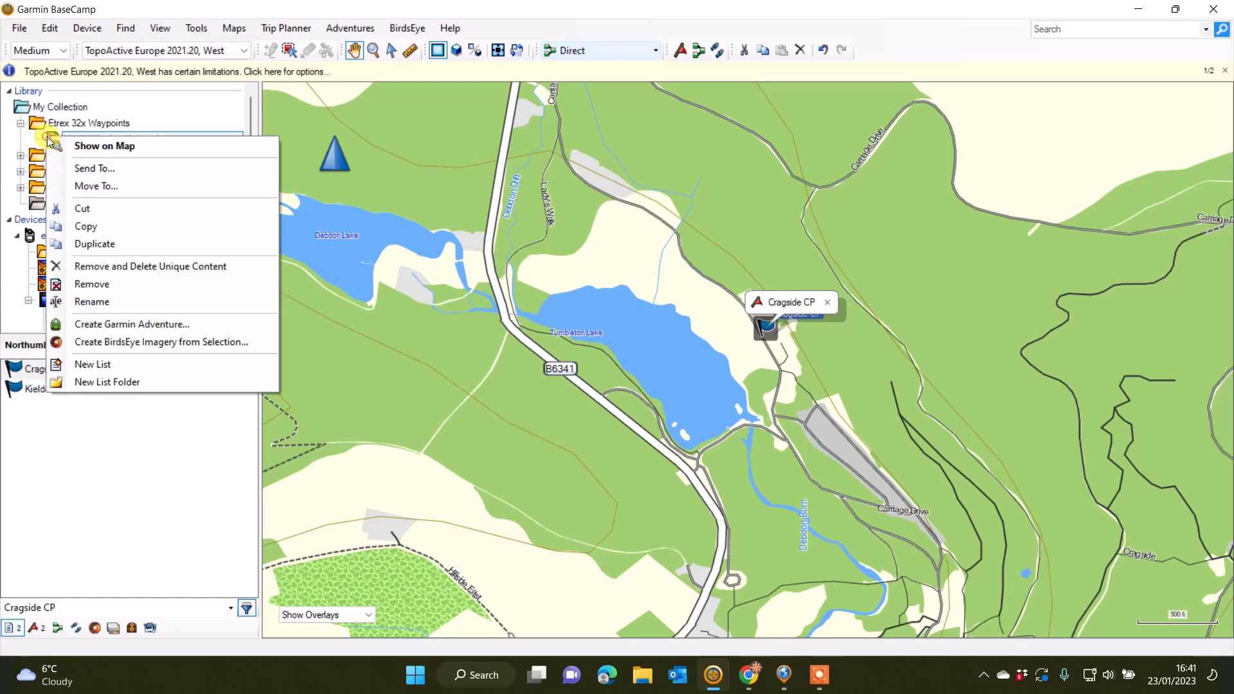
{"action": "left_click", "coordinate": [92, 170]}
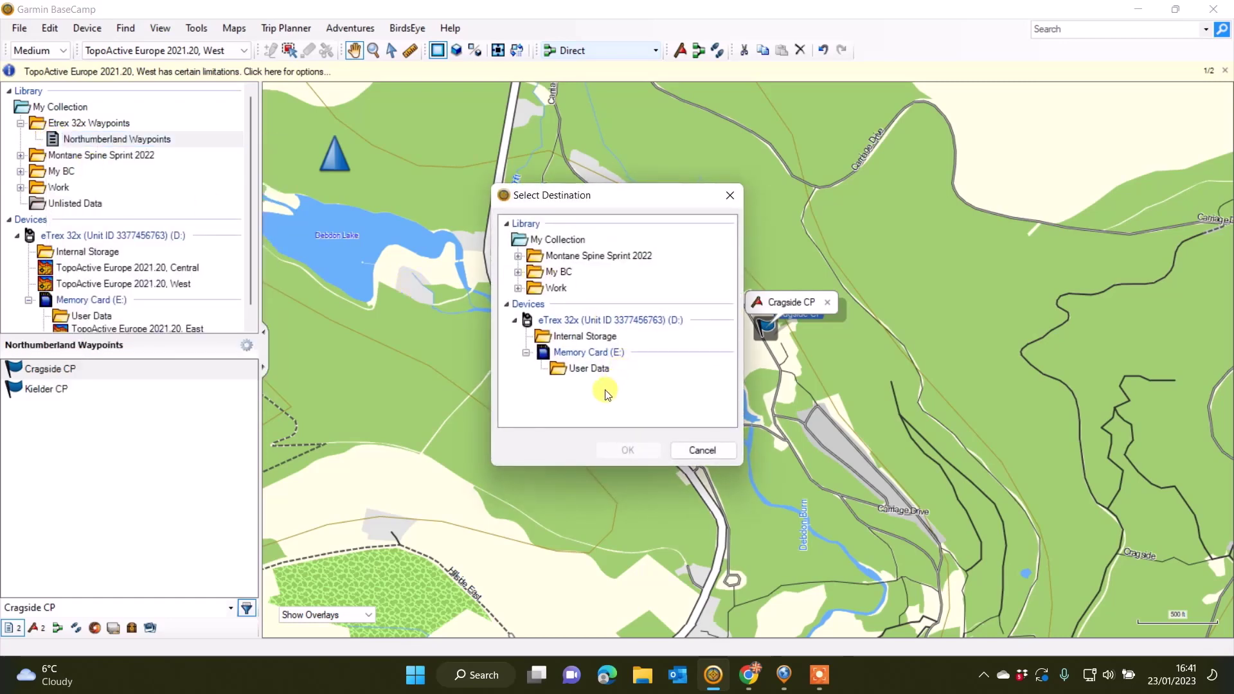
{"action": "left_click", "coordinate": [577, 337]}
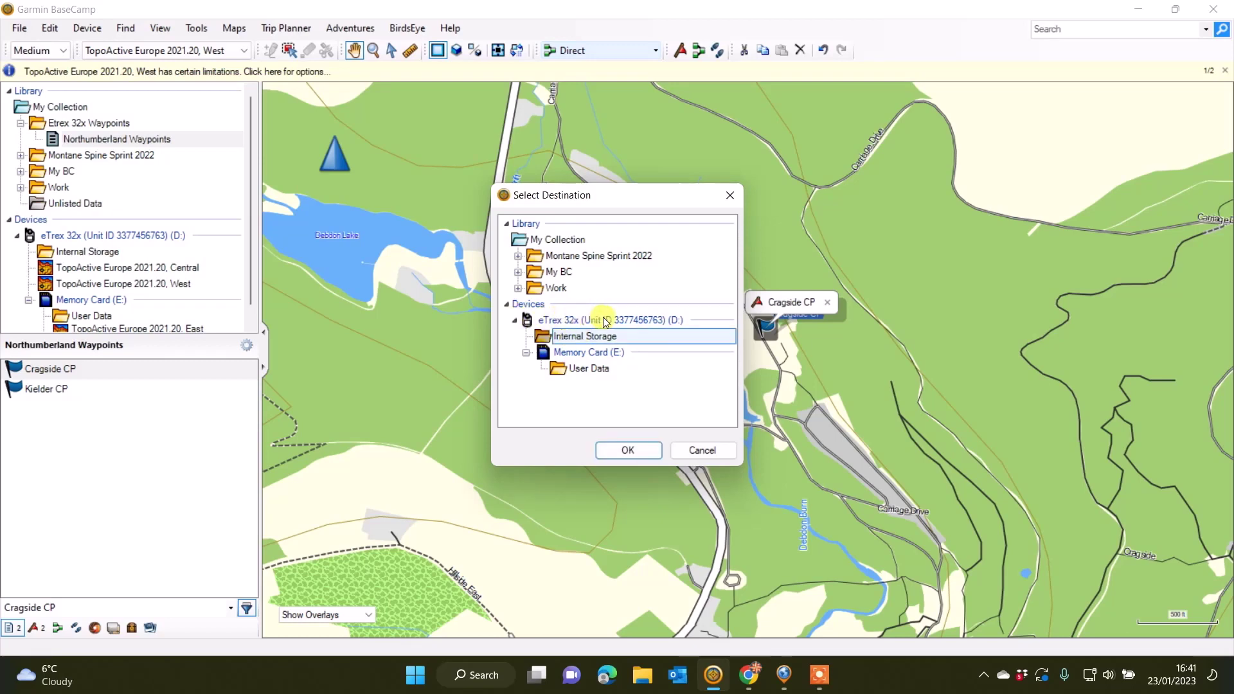
{"action": "left_click", "coordinate": [625, 448]}
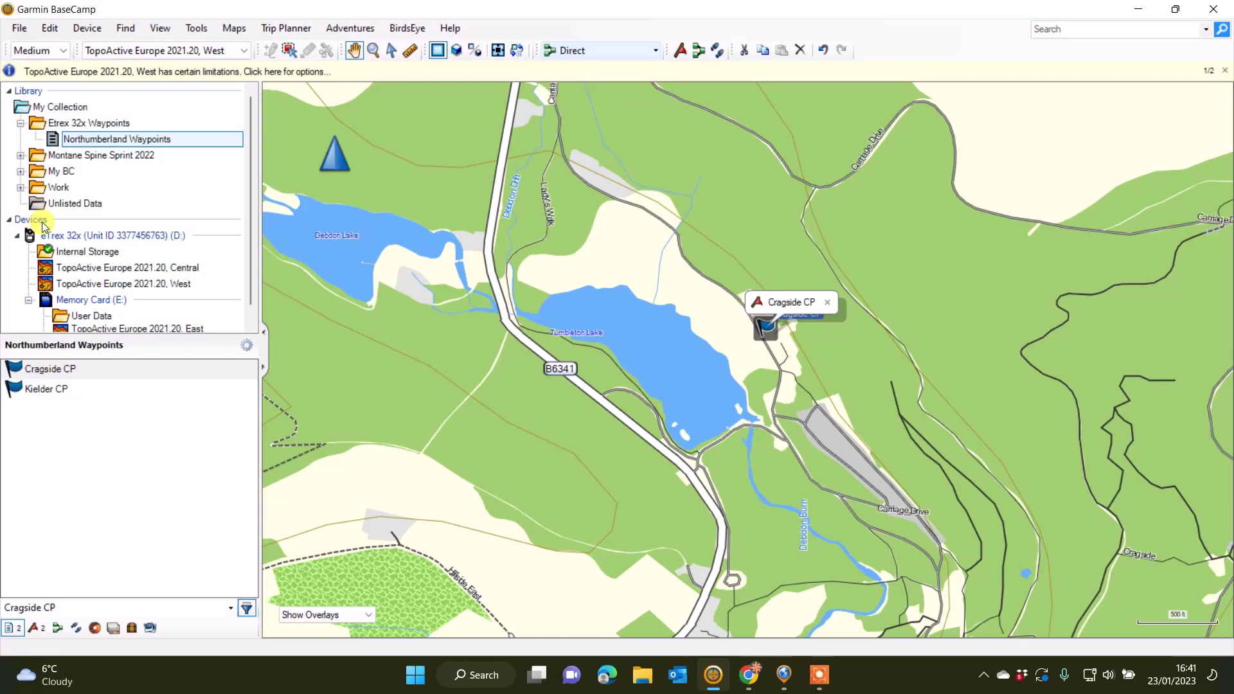
{"action": "left_click", "coordinate": [69, 257]}
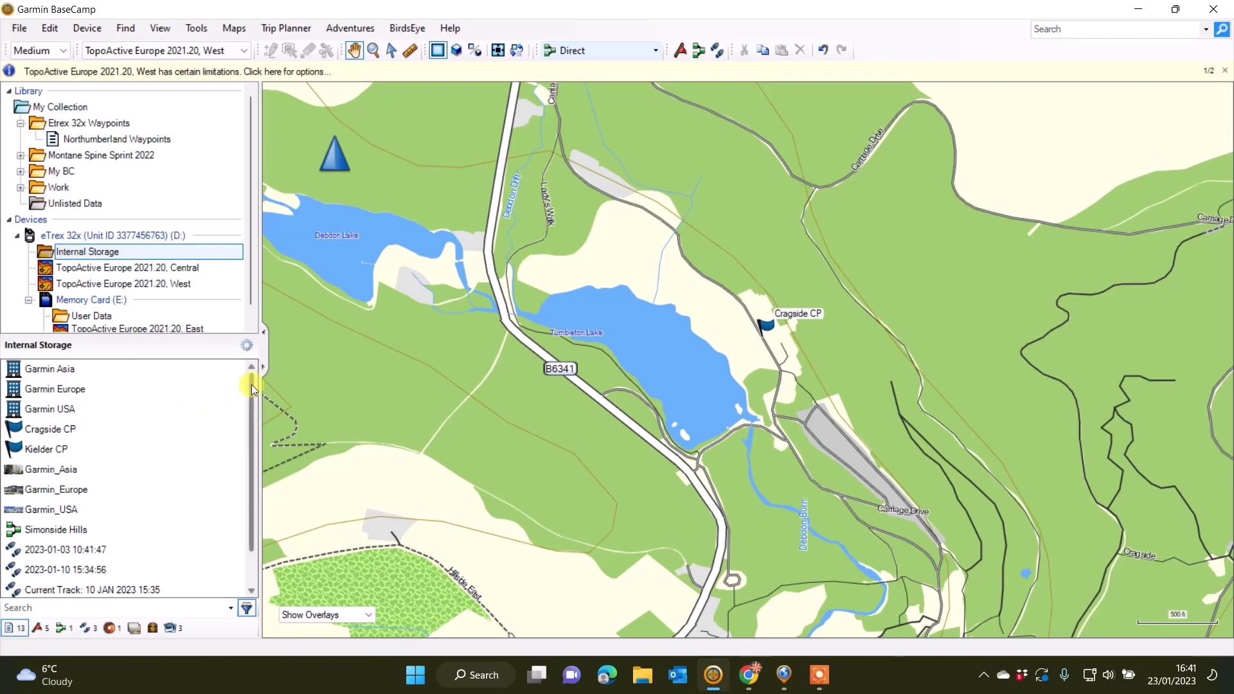
Check Cragside CP and Kielder CP from the eTrex Internal Storage list on the map
{"action": "left_click_drag", "start_coordinate": [252, 384], "coordinate": [253, 422]}
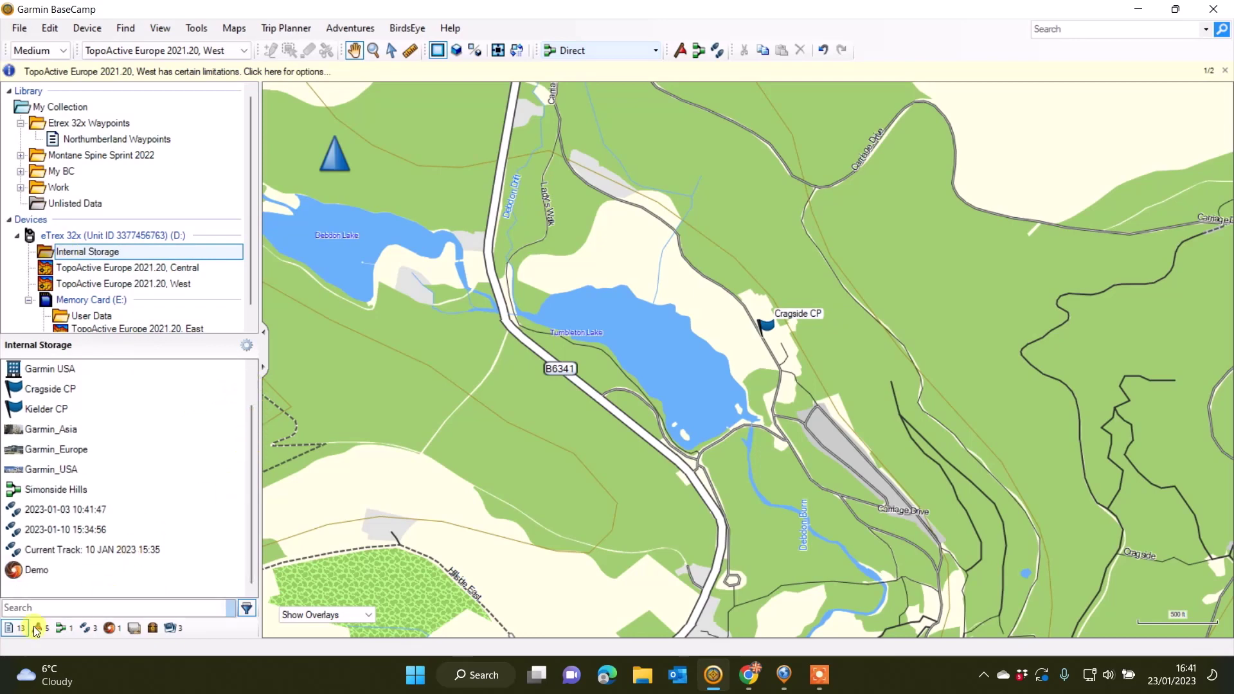
{"action": "left_click", "coordinate": [36, 392]}
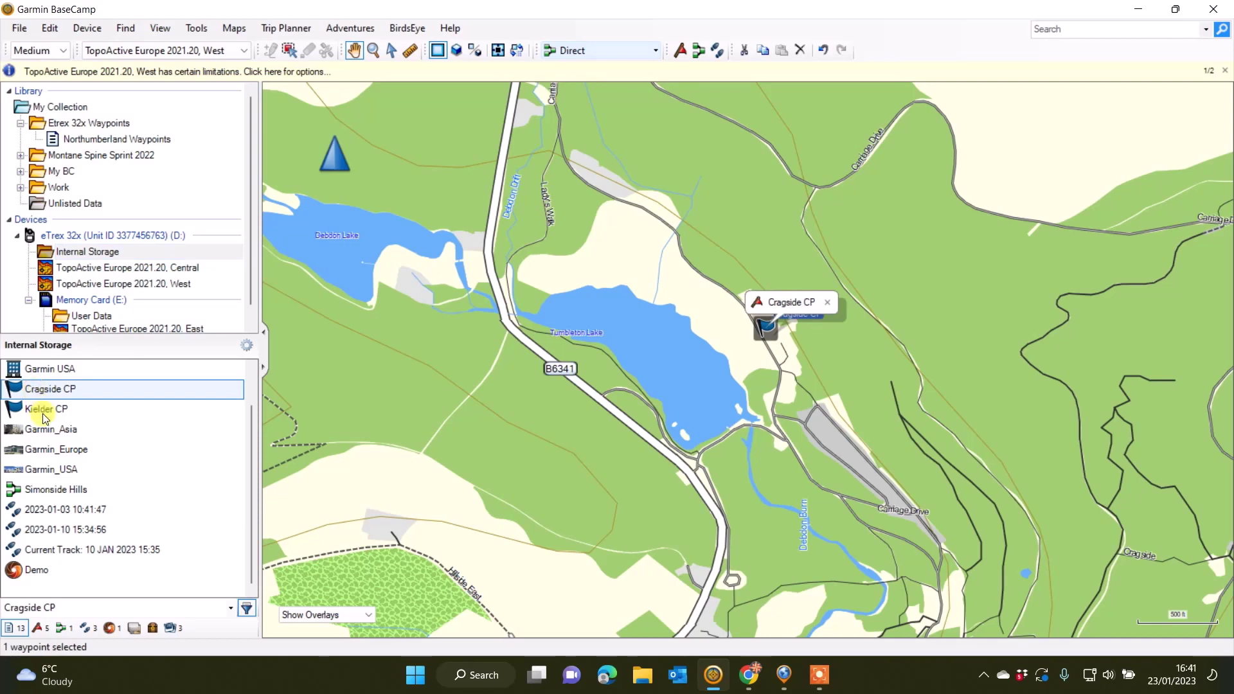
{"action": "left_click", "coordinate": [44, 411]}
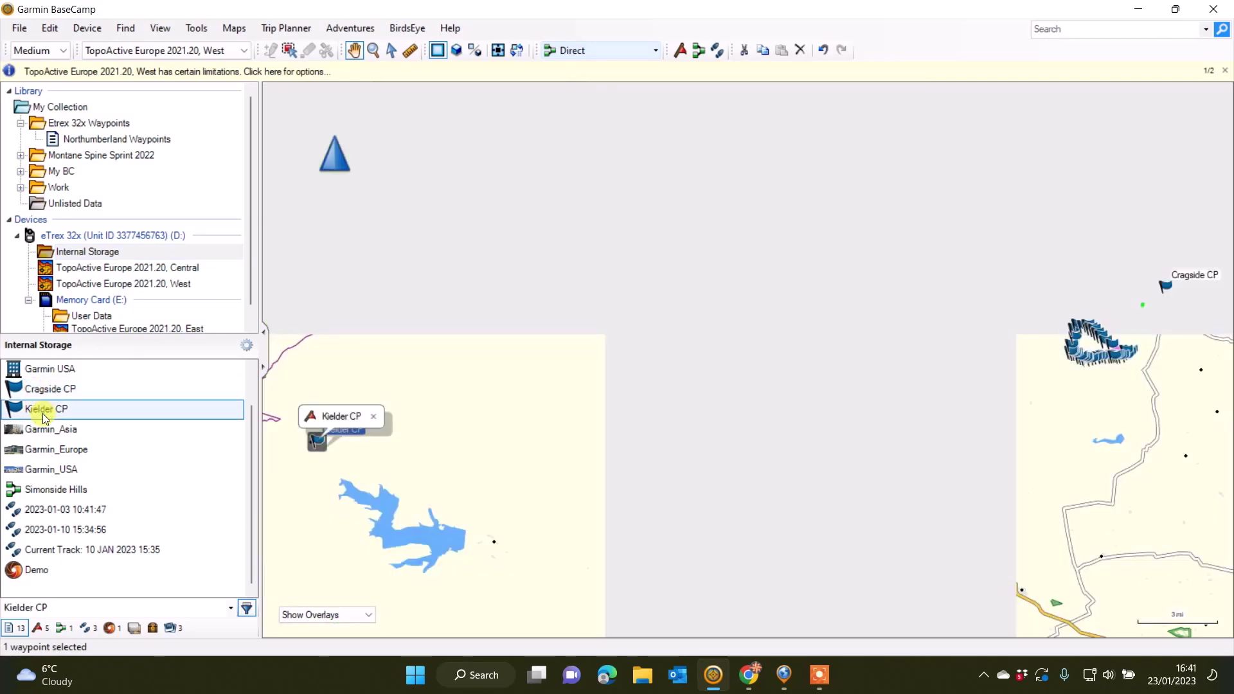